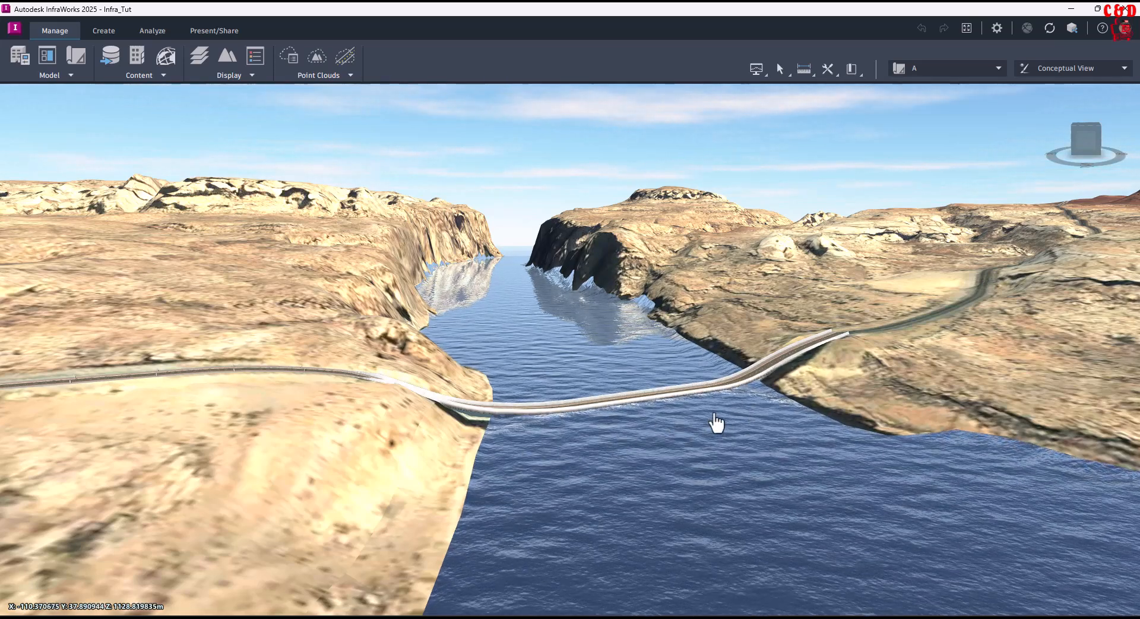
- Convert the Hite Crossing Bridge planning road to a component road
drag(618, 436, 641, 445)
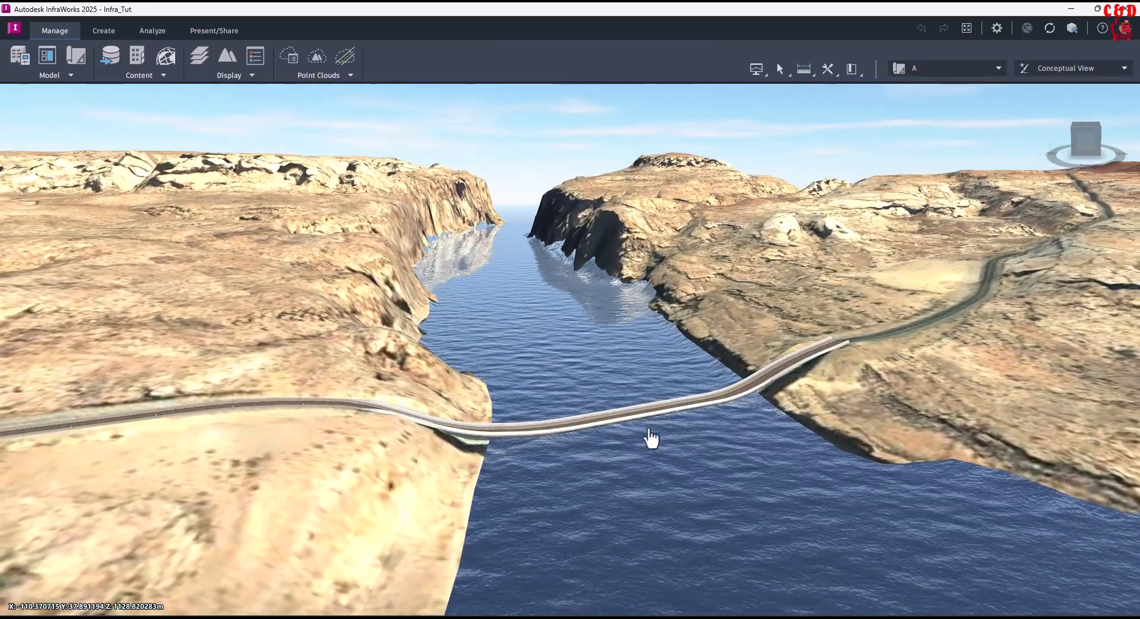
click(757, 396)
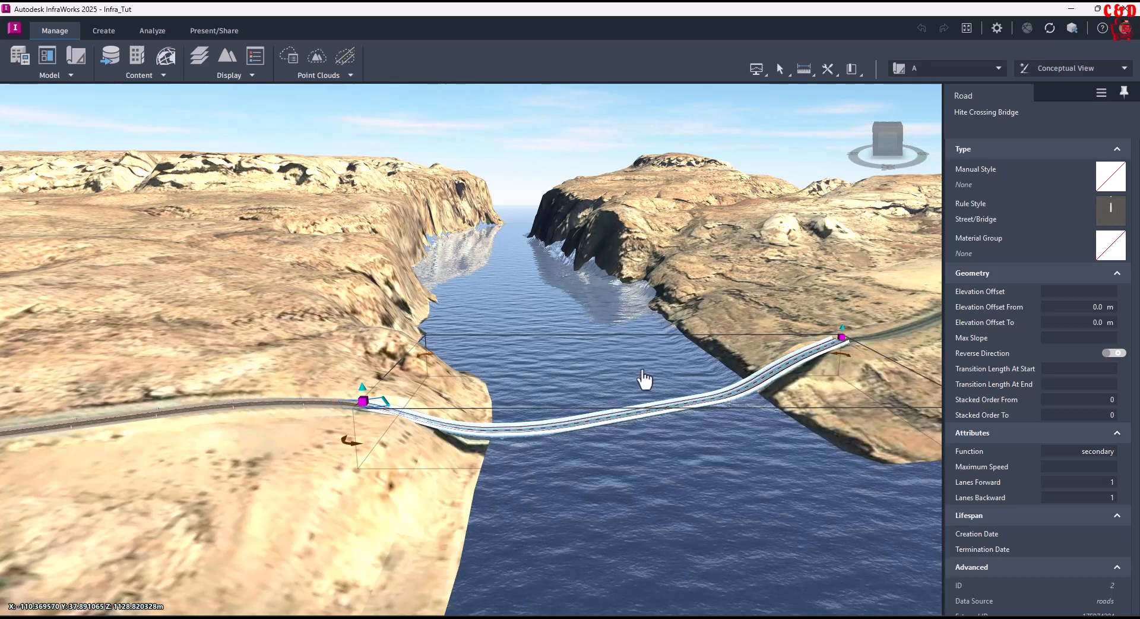
right_click(643, 371)
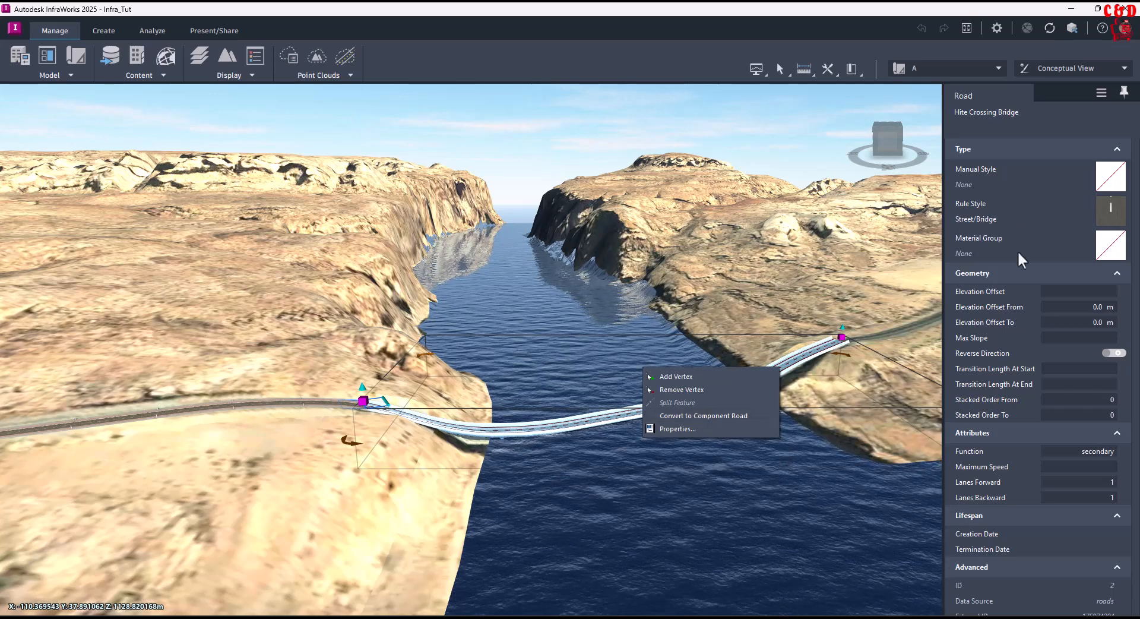
click(726, 415)
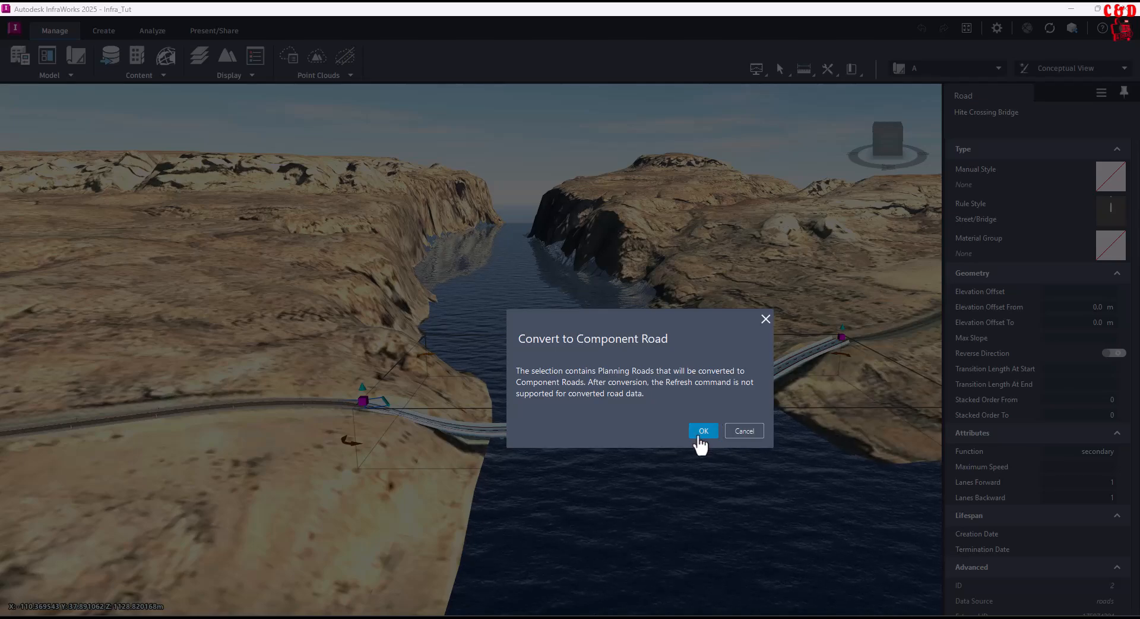
click(703, 431)
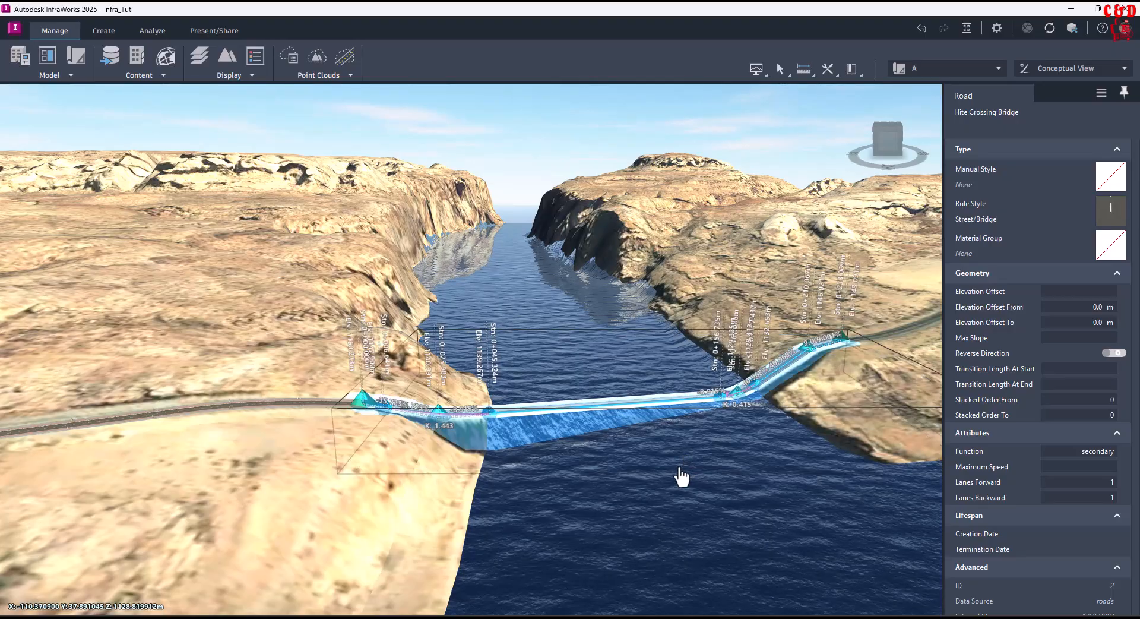
- Lengthen the vertical curve near the far bank to about 40.5 m and shift its PVI to about station 0+162.5
drag(675, 479, 555, 484)
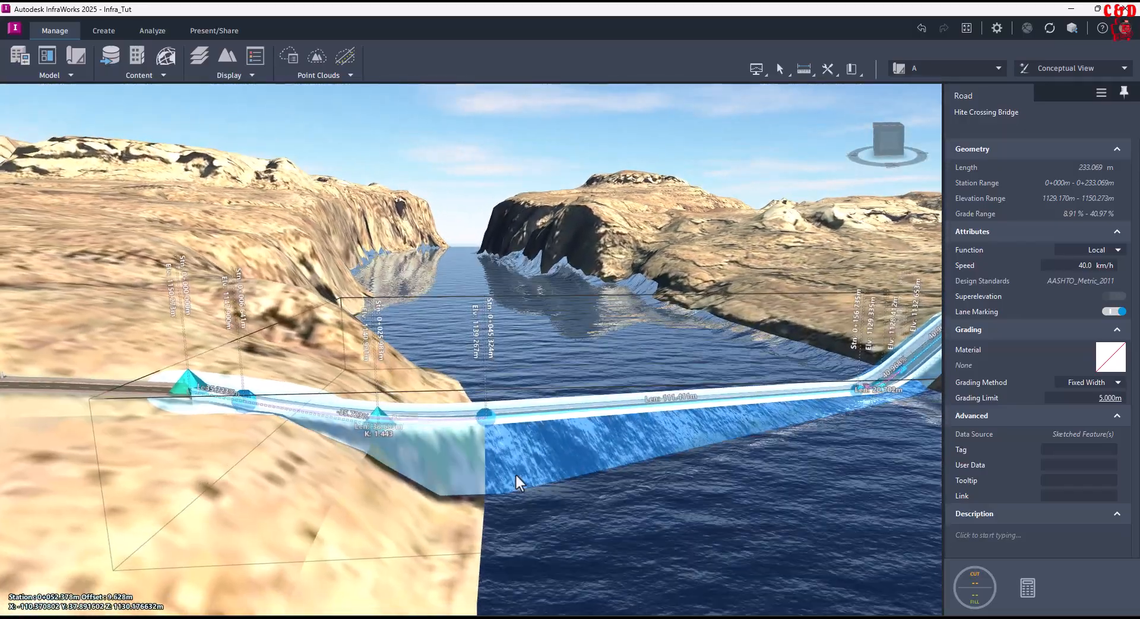
drag(637, 516, 837, 346)
scroll(837, 346, up, 6)
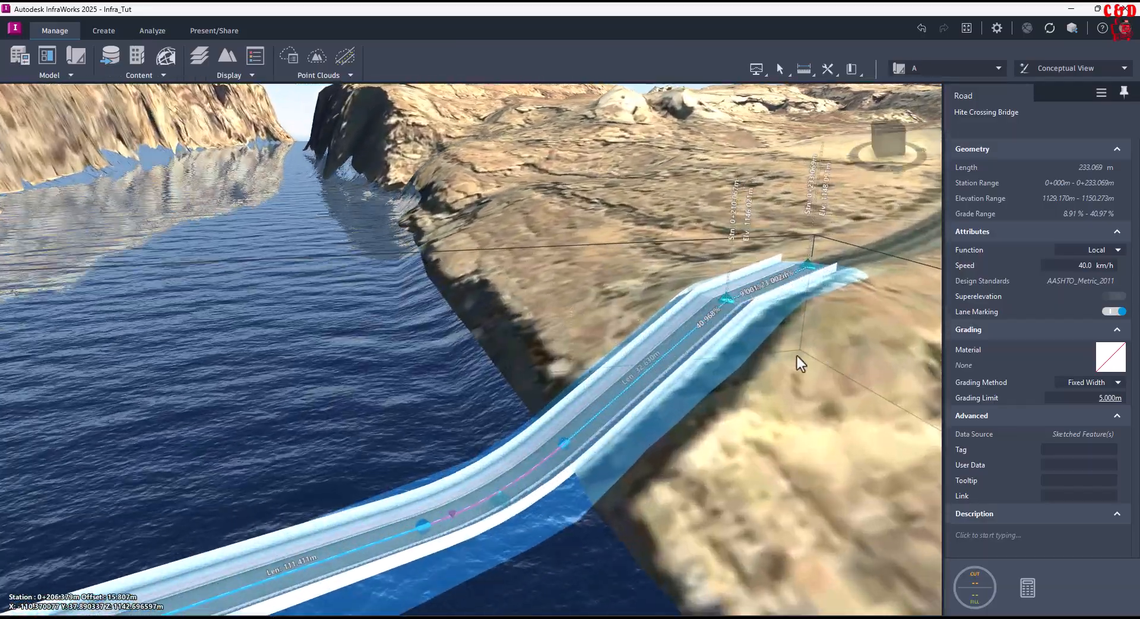
drag(782, 434, 778, 410)
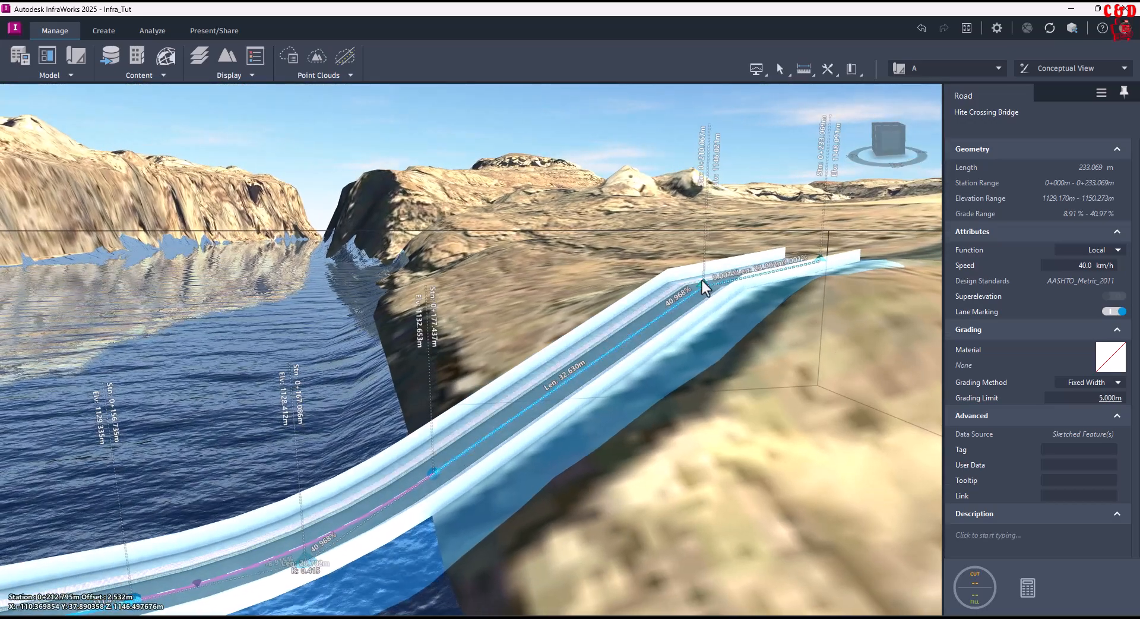
mouse_move(703, 281)
mouse_down()
mouse_move(702, 268)
mouse_move(714, 295)
mouse_up()
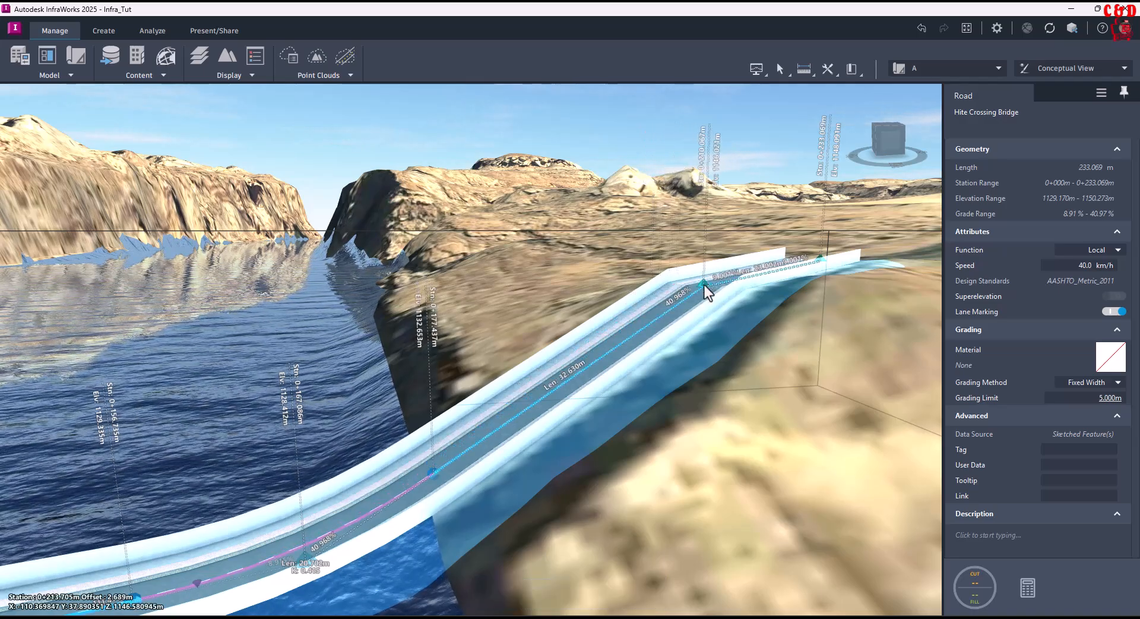
scroll(717, 322, down, 2)
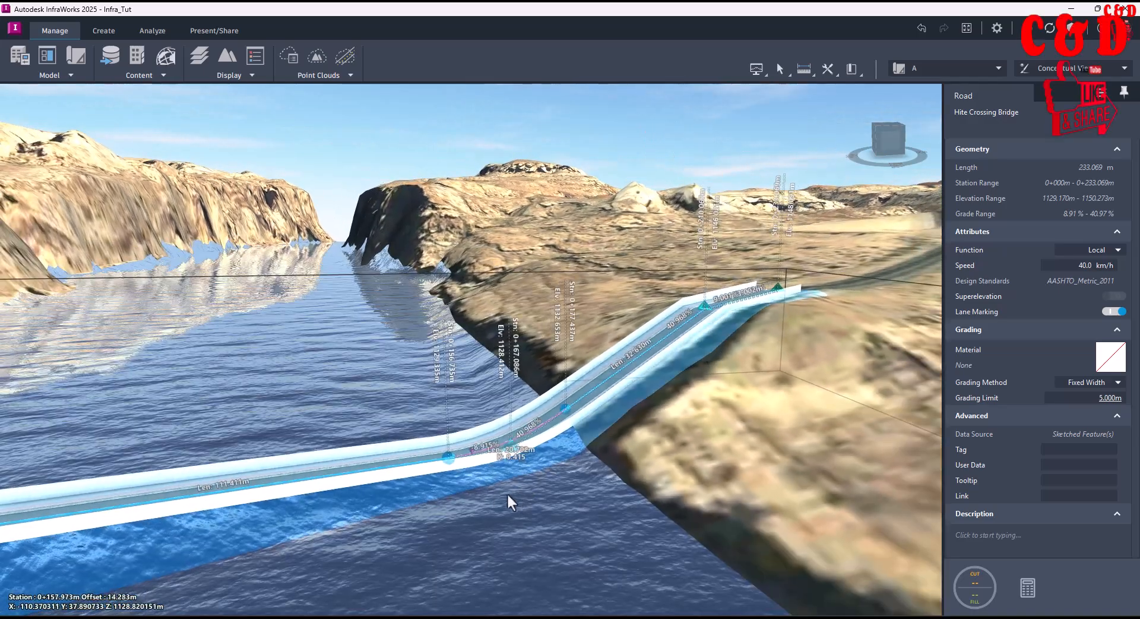
scroll(465, 532, up, 3)
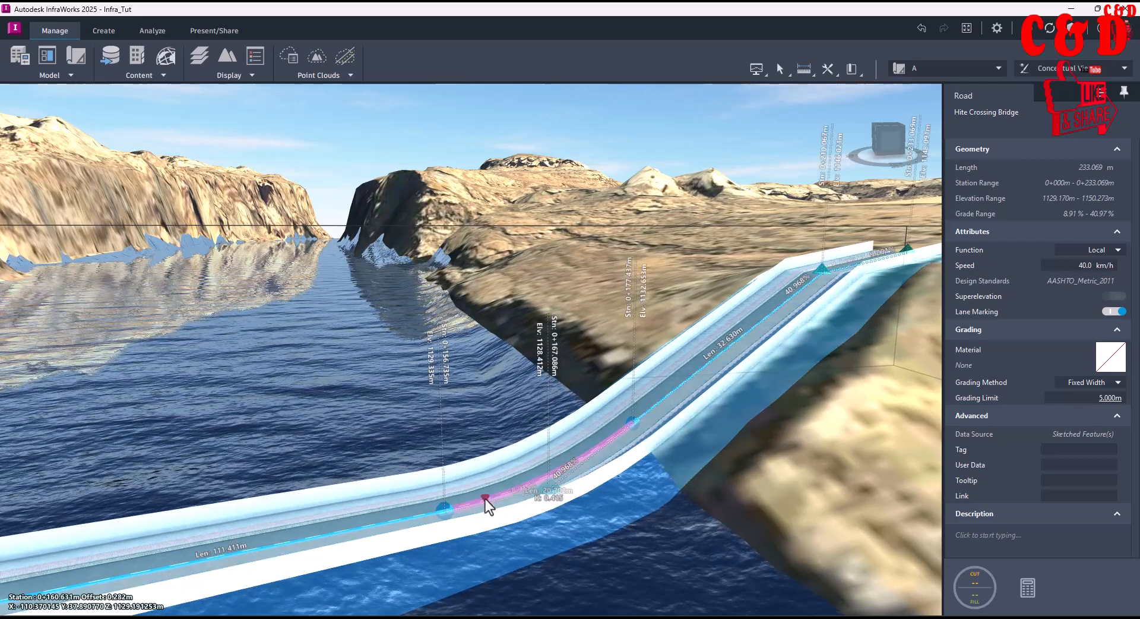
drag(489, 506, 316, 538)
drag(542, 492, 496, 490)
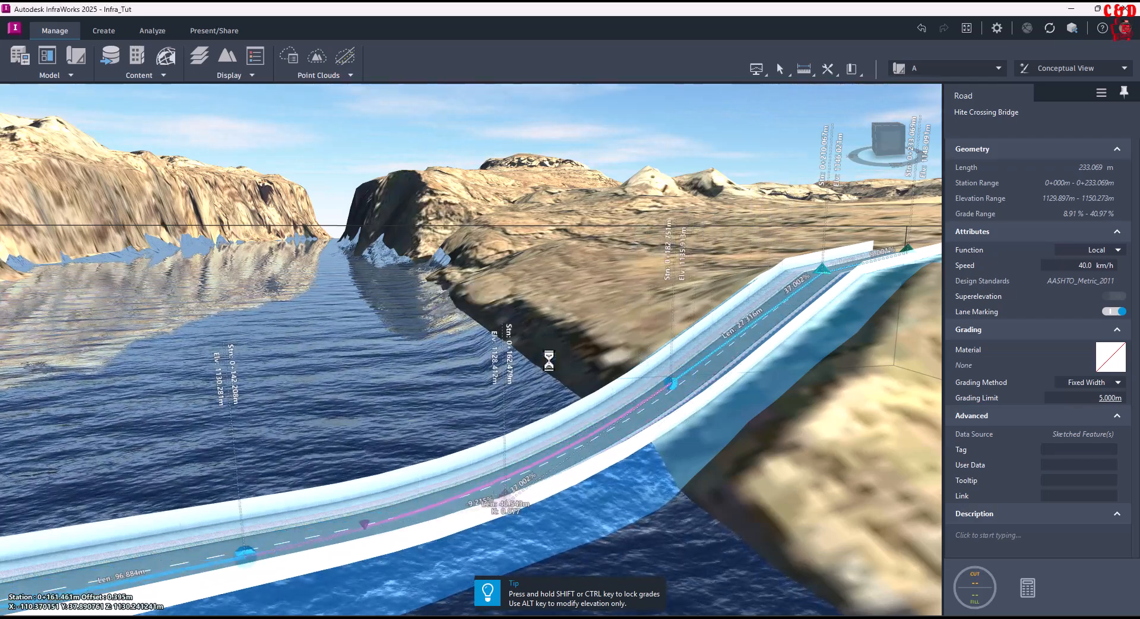
scroll(662, 297, down, 4)
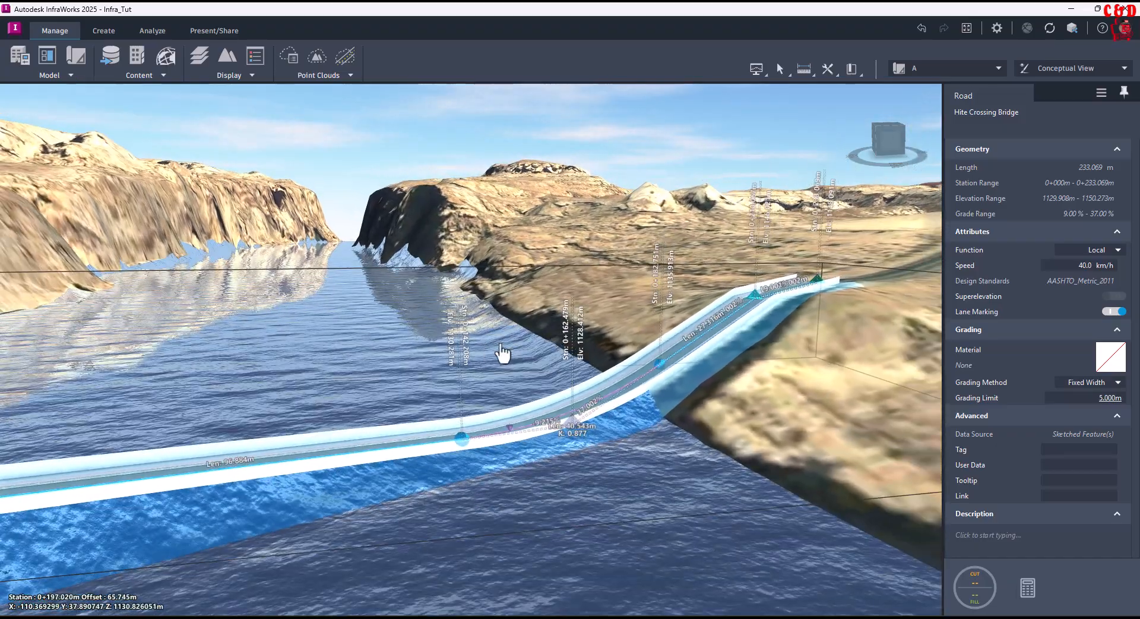
- Reselect the bridge road and extend the far-bank vertical curve so it starts at about station 0+138
click(465, 348)
click(494, 383)
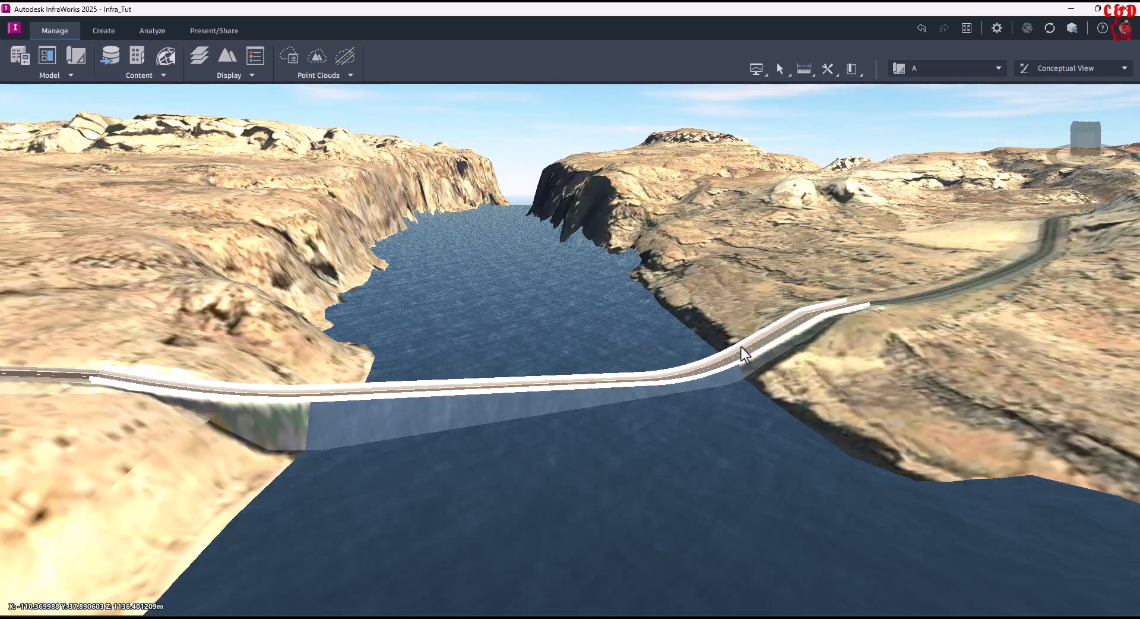
click(743, 350)
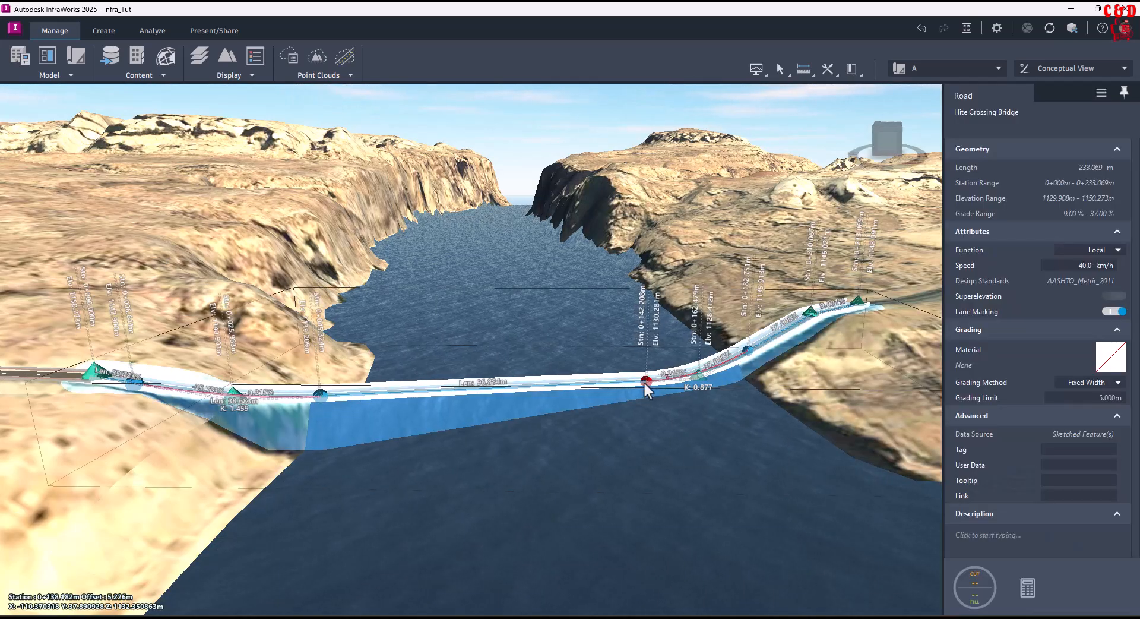
drag(571, 383, 635, 381)
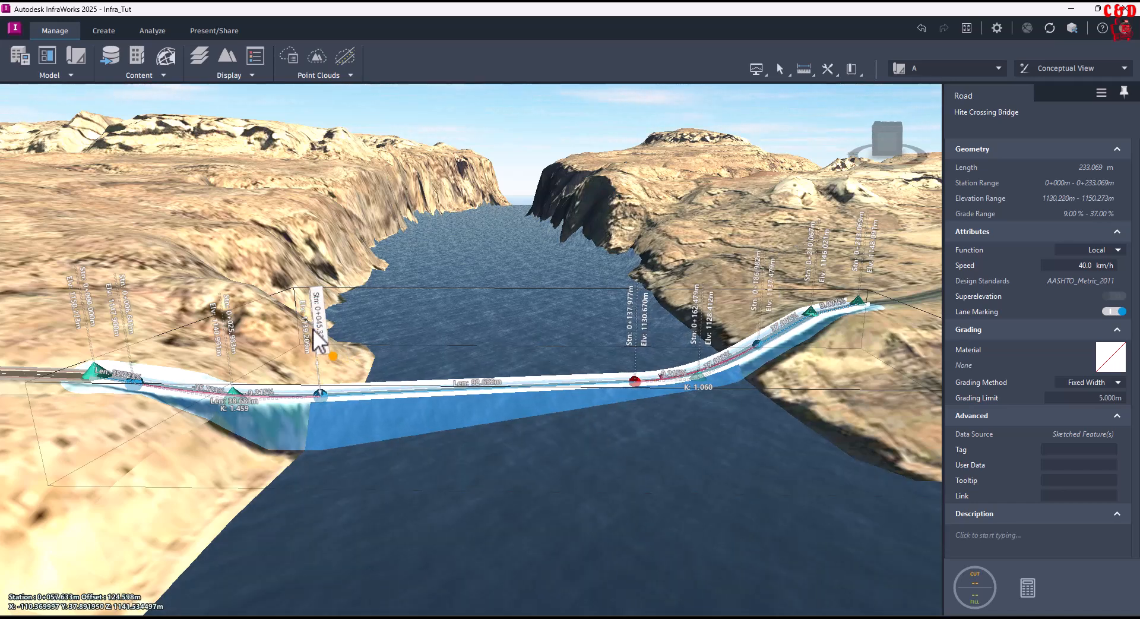
- Open the Profile View of the bridge road and fit the whole profile in it
middle_drag(514, 403, 849, 444)
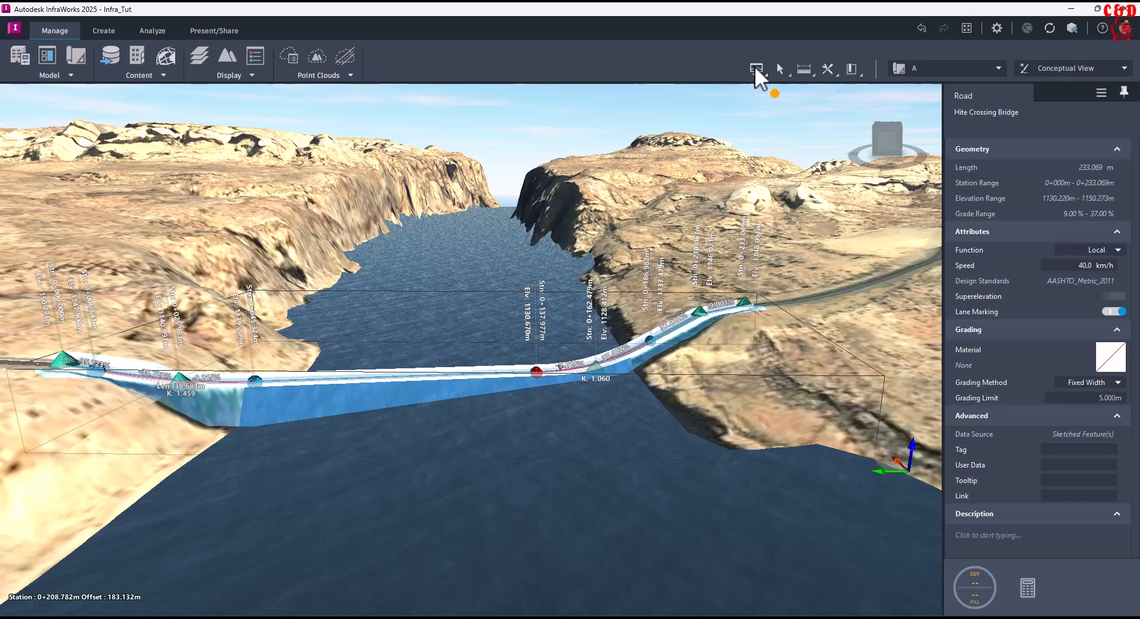
scroll(563, 469, down, 3)
scroll(559, 499, up, 4)
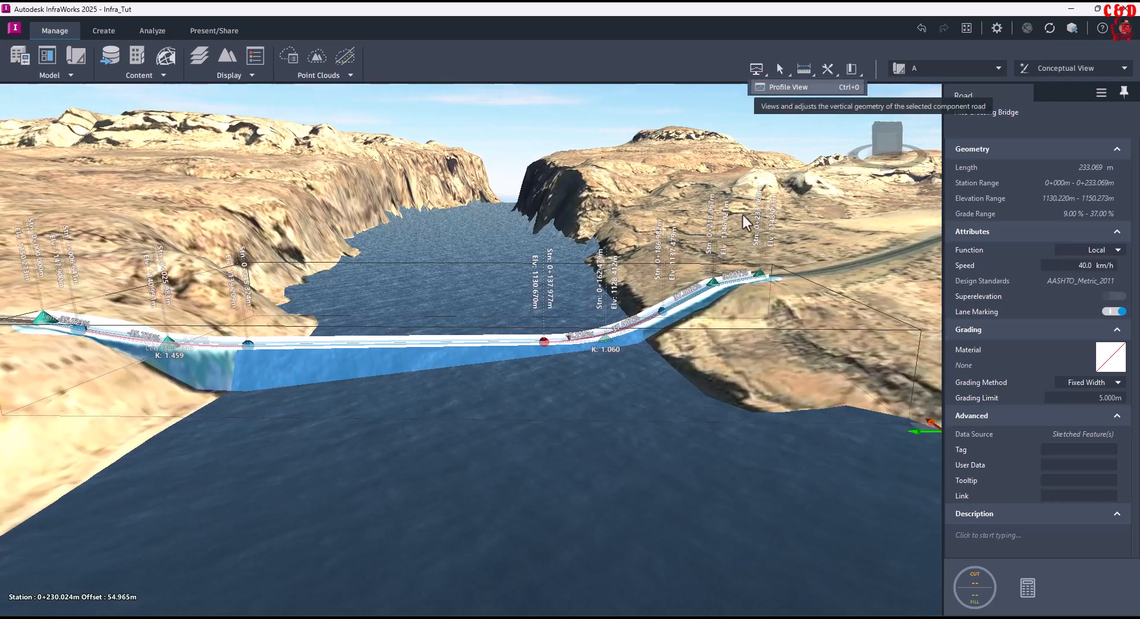
click(787, 88)
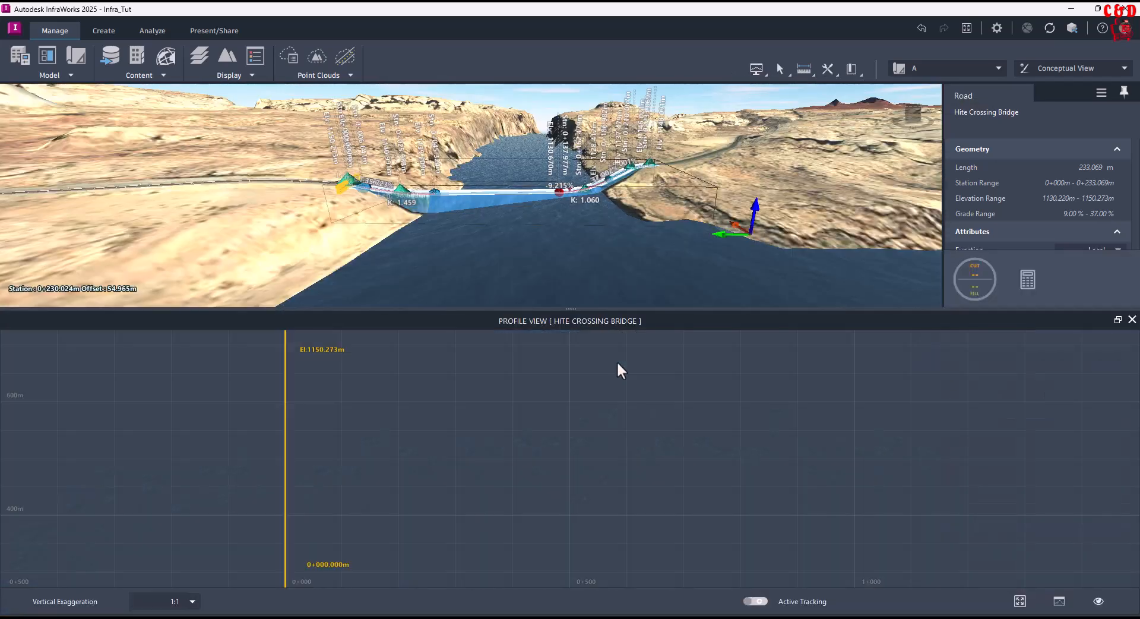
click(1020, 602)
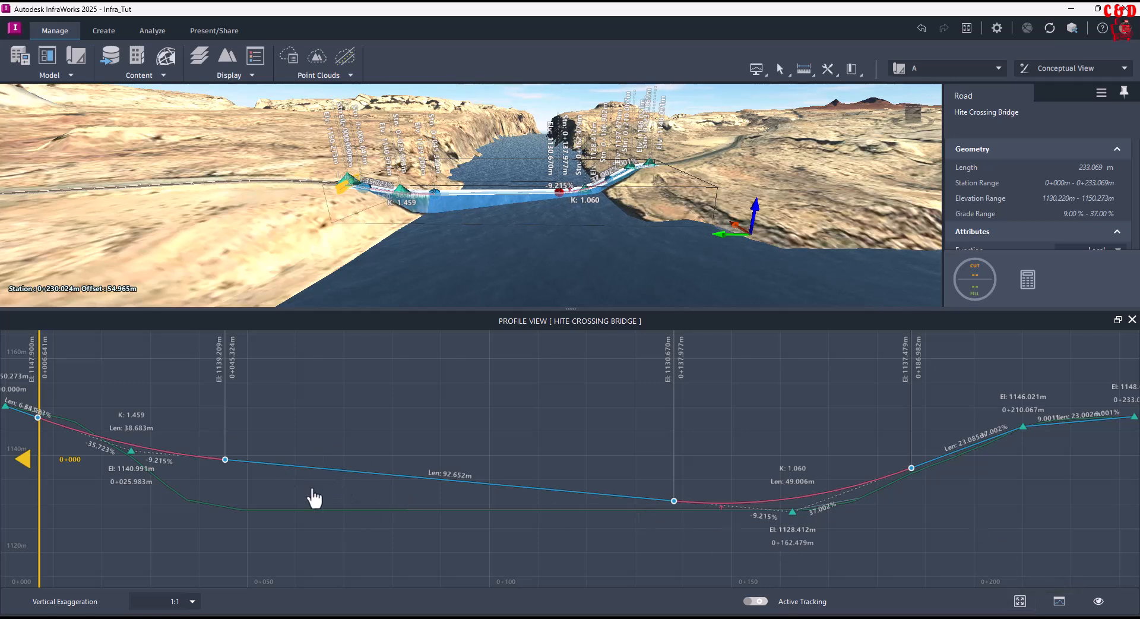
- Raise the three intermediate PVIs in the profile to elevations of about 1150.1 m, 1147.8 m and 1148.1 m
drag(675, 475, 678, 436)
drag(796, 512, 786, 437)
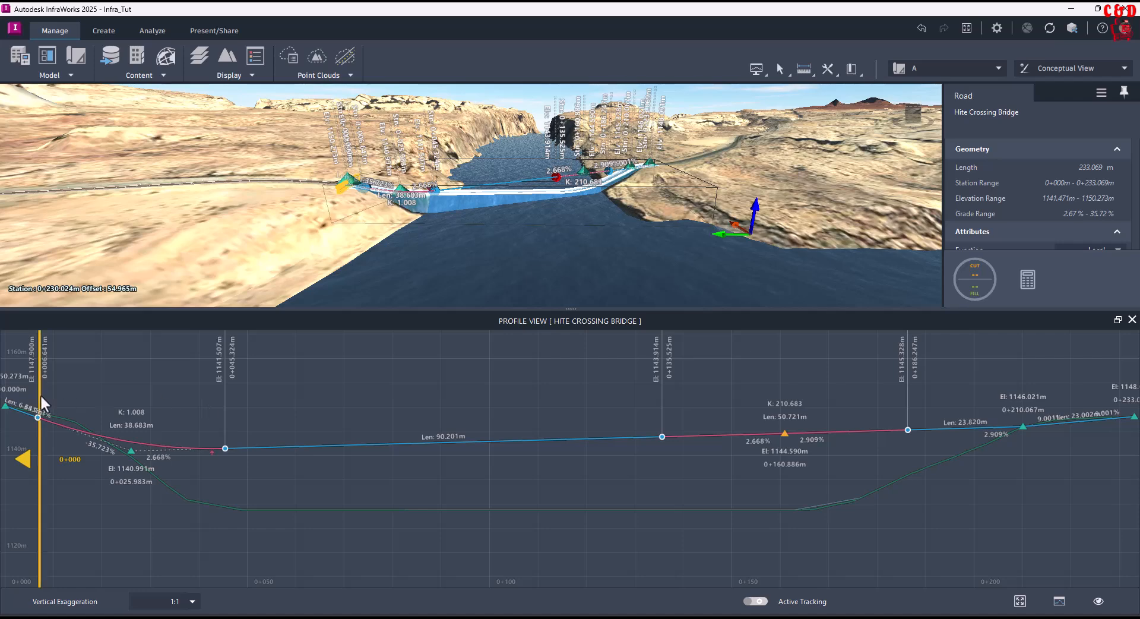
drag(130, 448, 142, 410)
drag(787, 432, 788, 418)
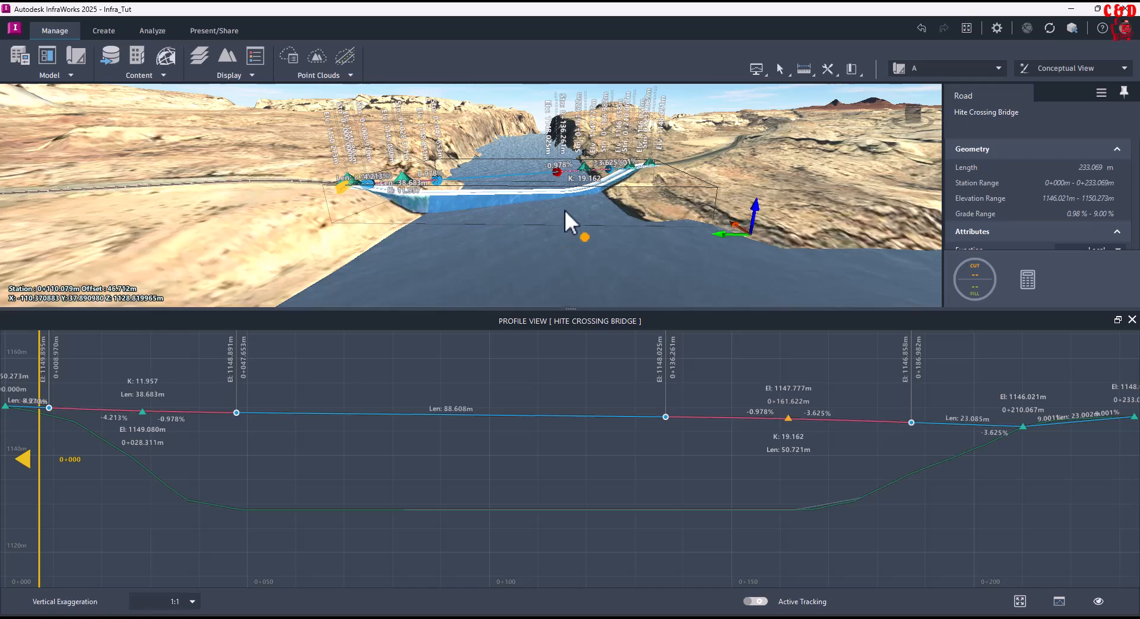
drag(1021, 432, 1021, 421)
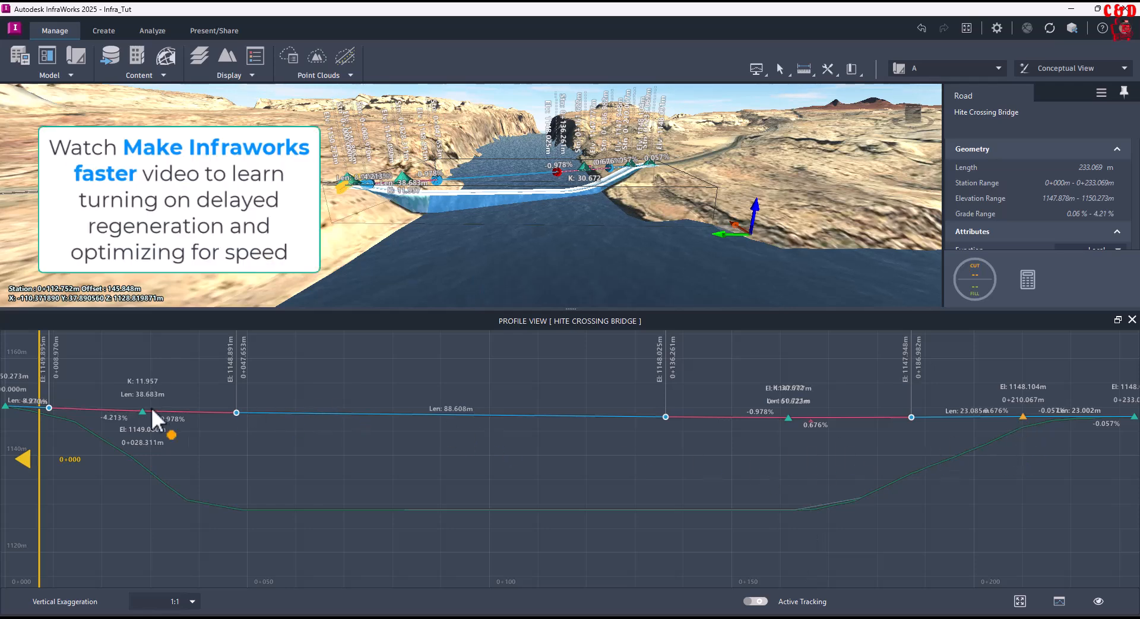
drag(146, 411, 147, 408)
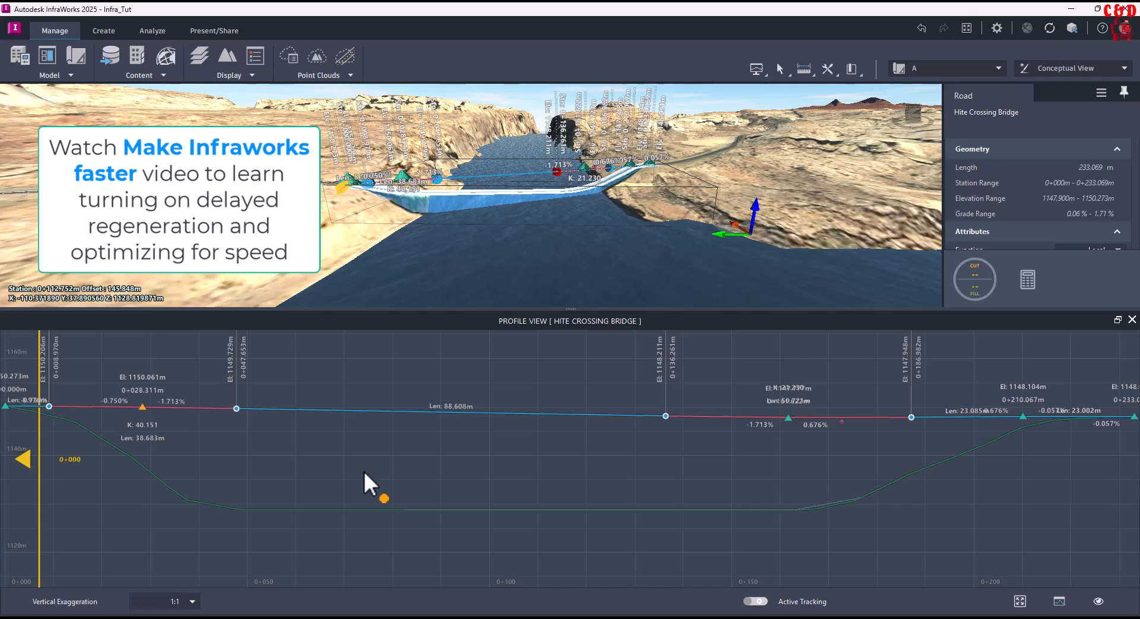
- Remove all three intermediate PVIs to leave one straight grade between the bridge ends, and close the Profile View
right_click(788, 420)
click(813, 440)
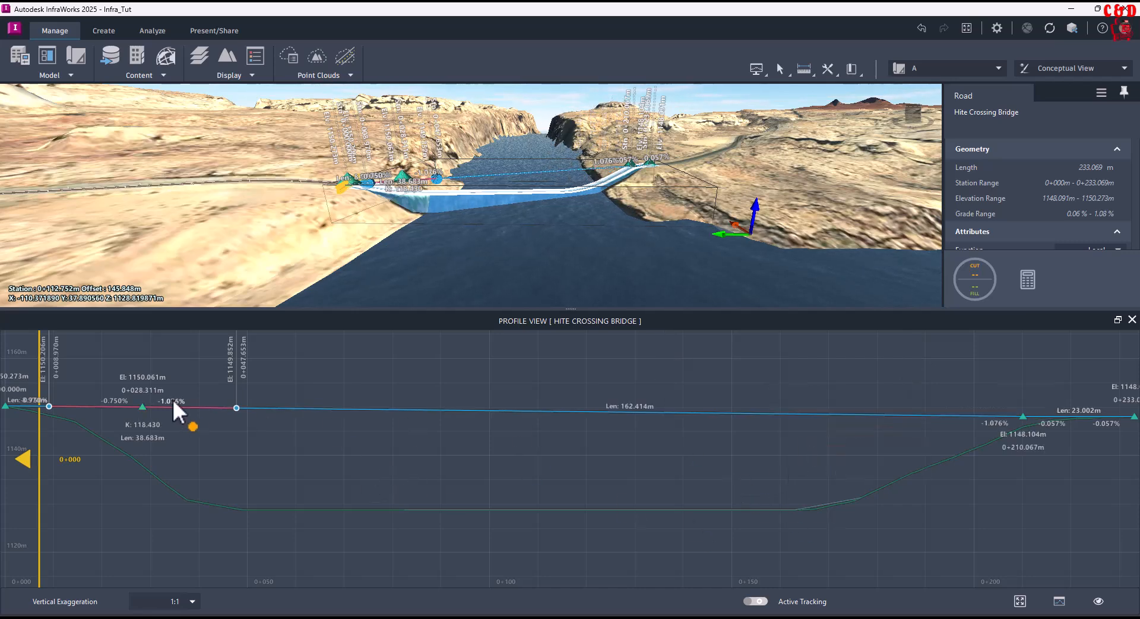
right_click(144, 409)
click(173, 432)
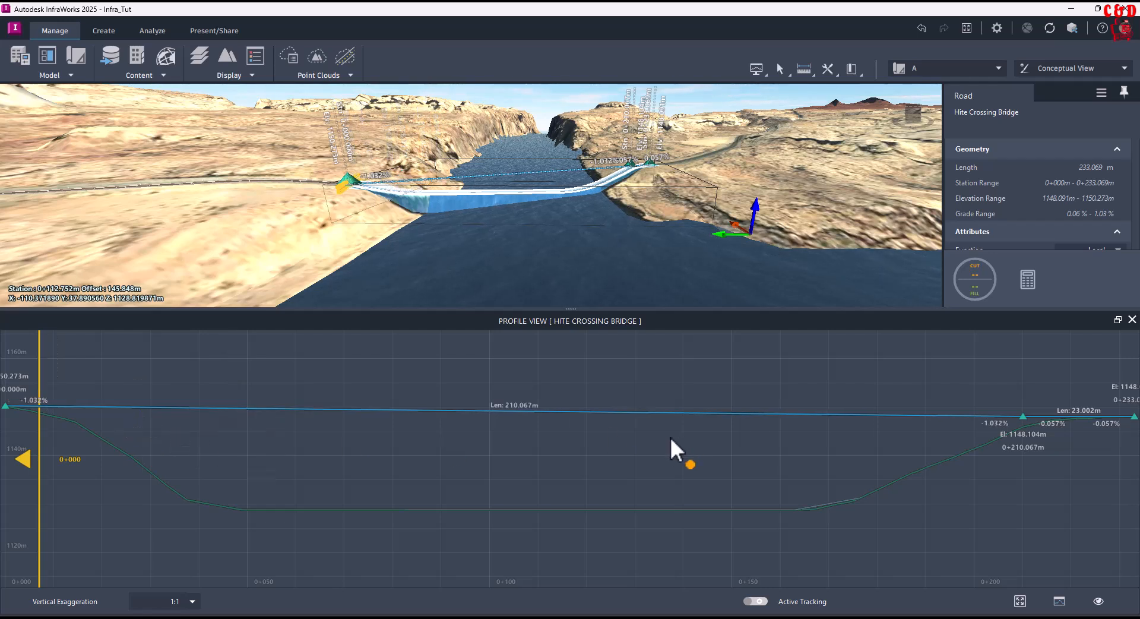
right_click(1024, 417)
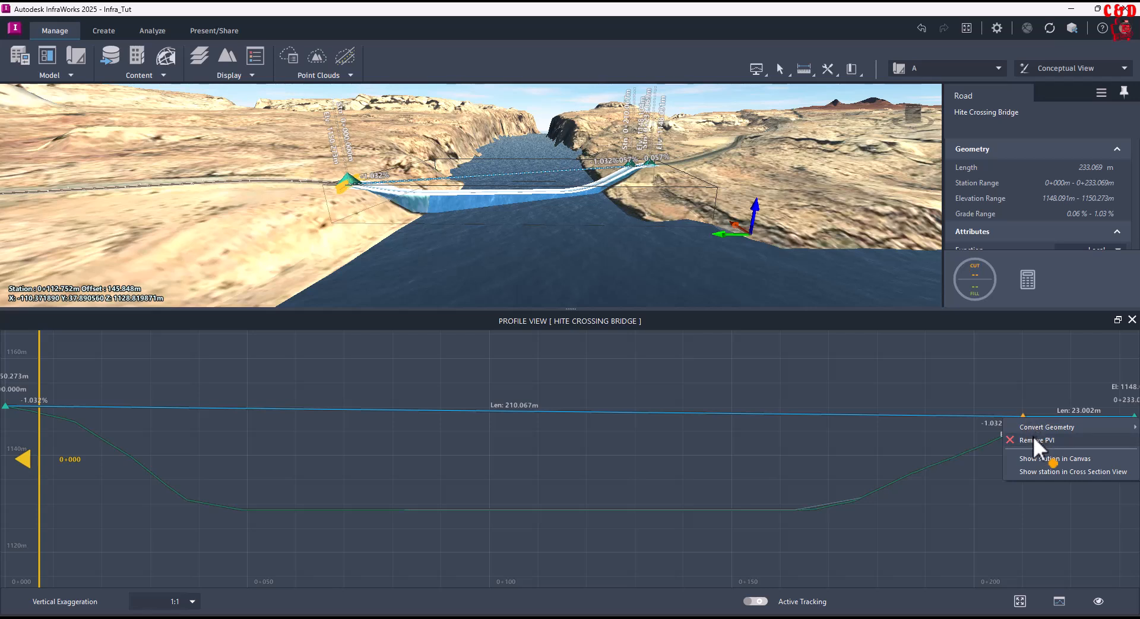
click(1034, 438)
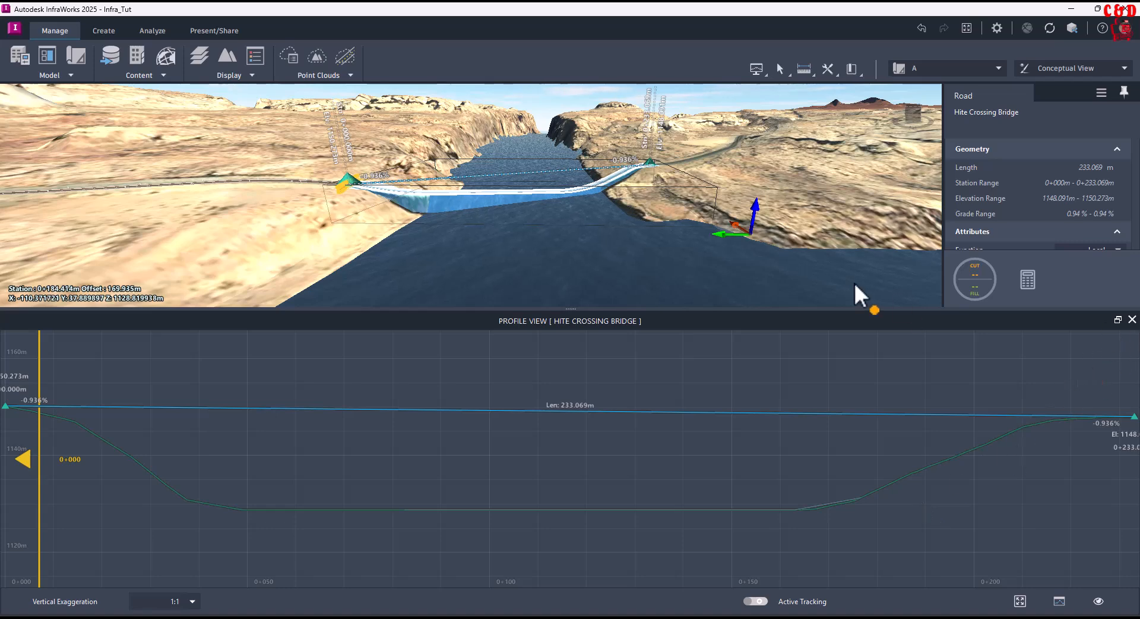
click(1131, 319)
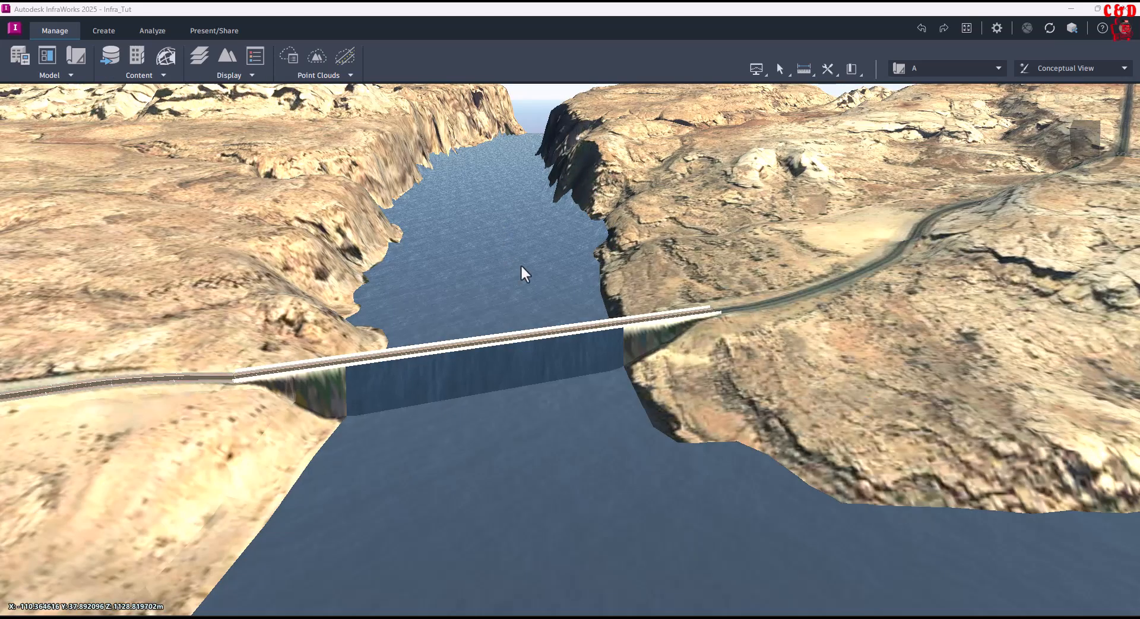
- Delete the unnamed Street w_Sidewalk road segment adjoining the start of the bridge
drag(520, 264, 548, 266)
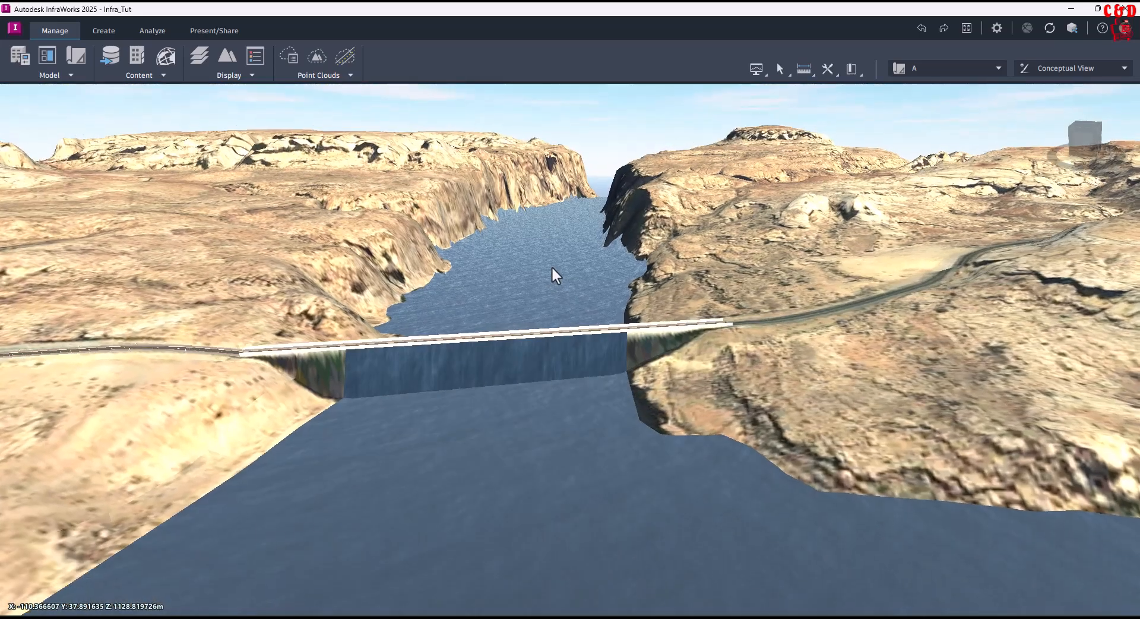
scroll(565, 371, up, 3)
drag(794, 354, 707, 440)
click(116, 276)
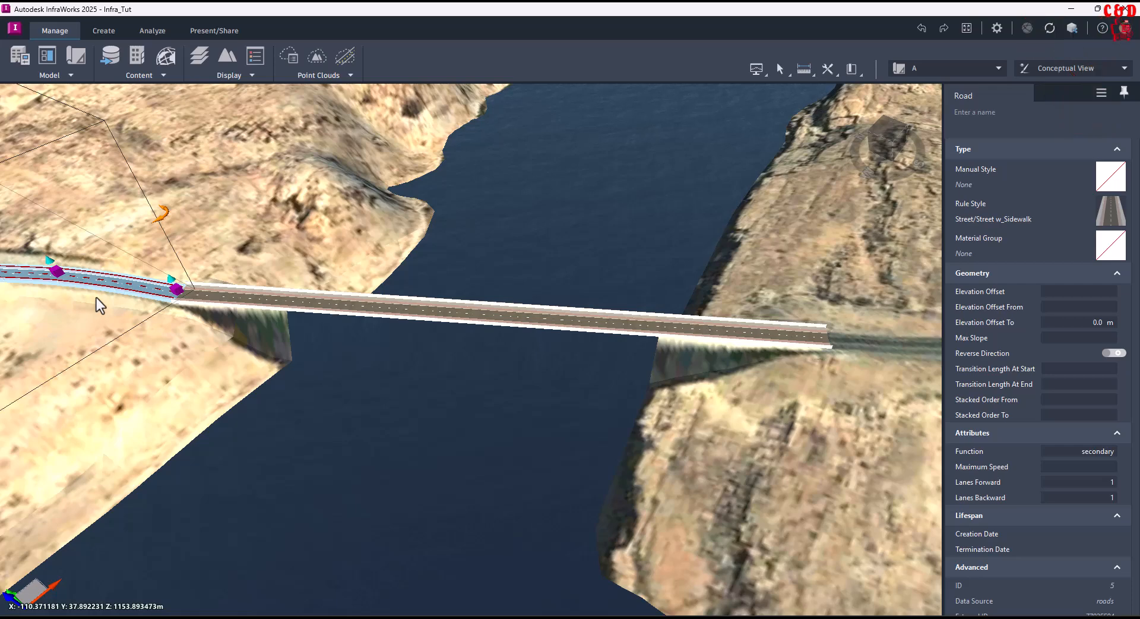
key(Delete)
- Select the Hite Crossing Bridge road and examine its end point on the far bank from above and at an angle
drag(656, 255, 622, 430)
click(580, 337)
scroll(213, 330, down, 2)
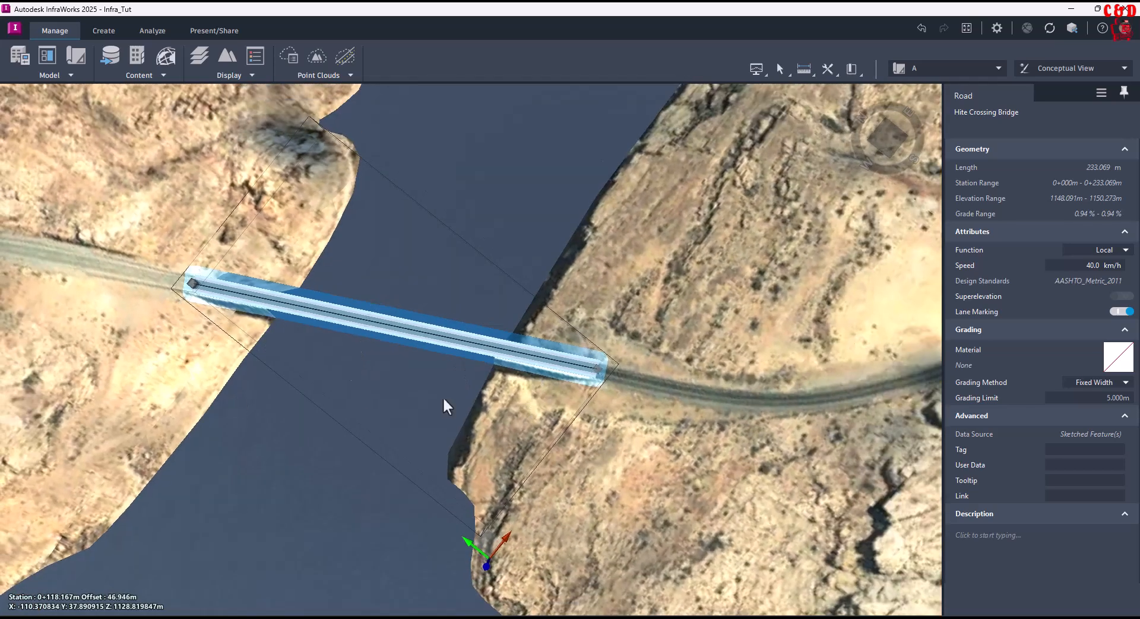
scroll(579, 378, up, 1)
drag(604, 476, 610, 465)
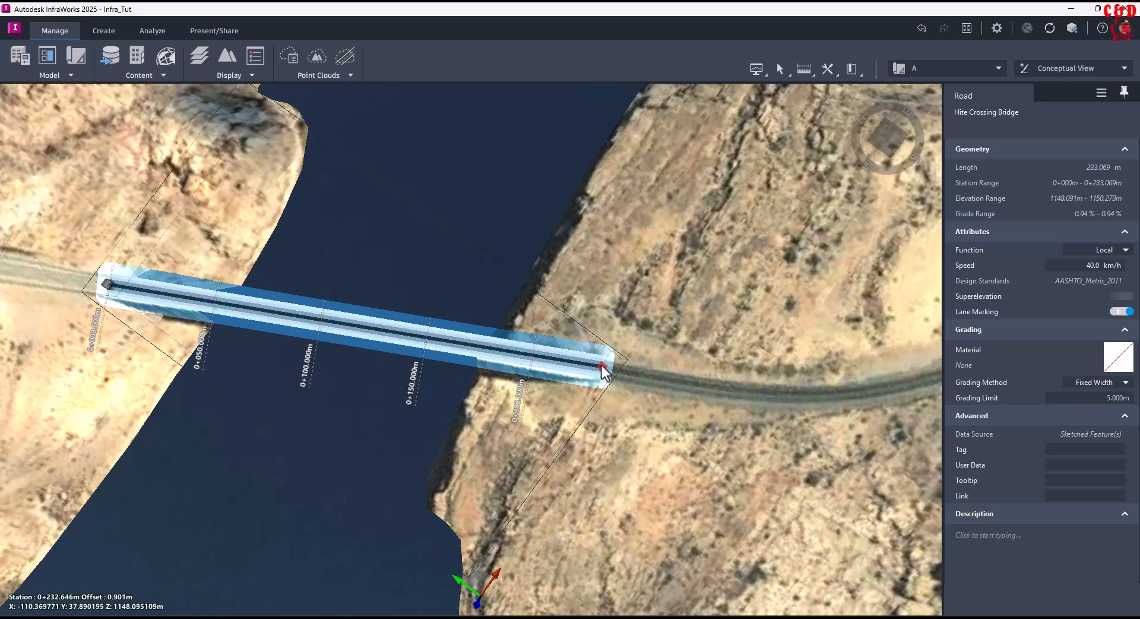
drag(606, 480, 609, 298)
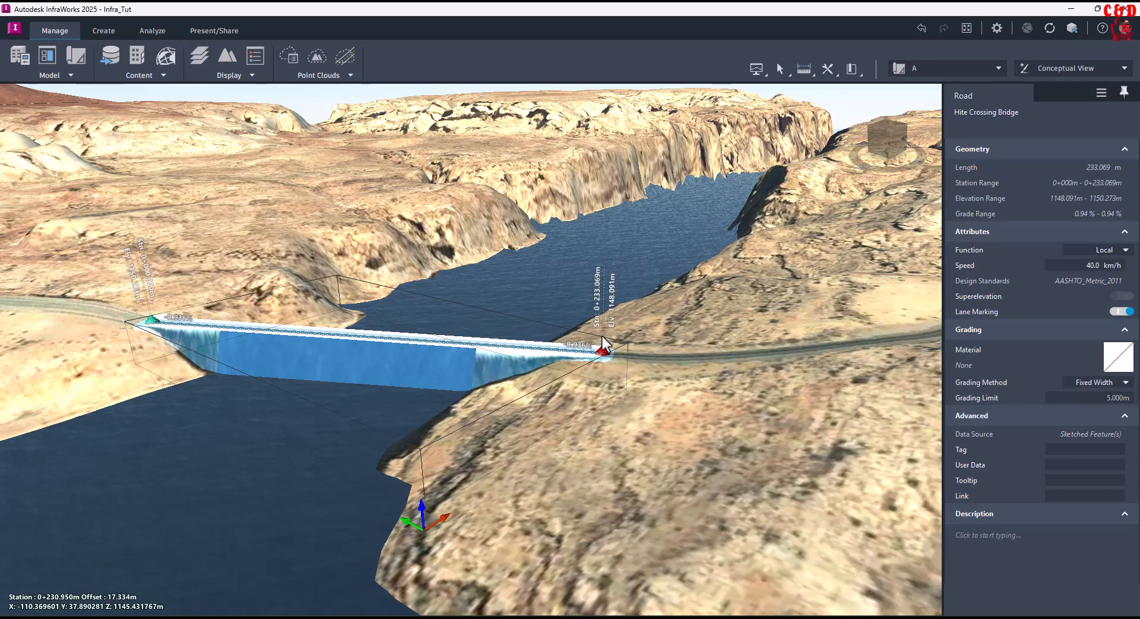
drag(586, 401, 685, 469)
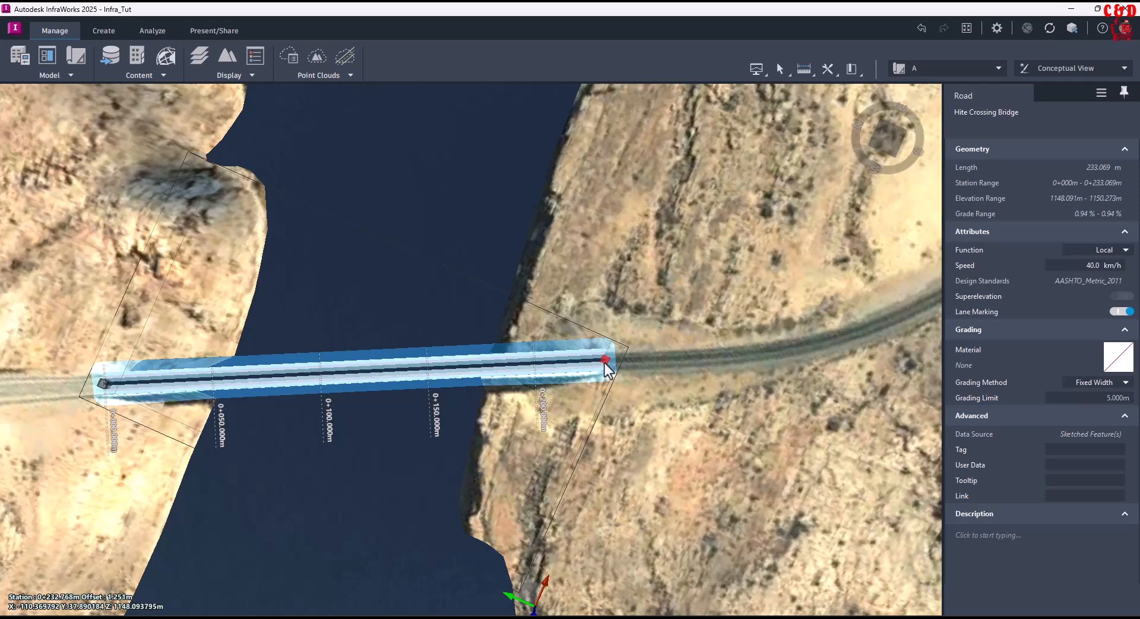
- Extend both ends of the Hite Crossing Bridge road onto the approach roads on either bank, for a total length of about 411 m
drag(604, 360, 794, 350)
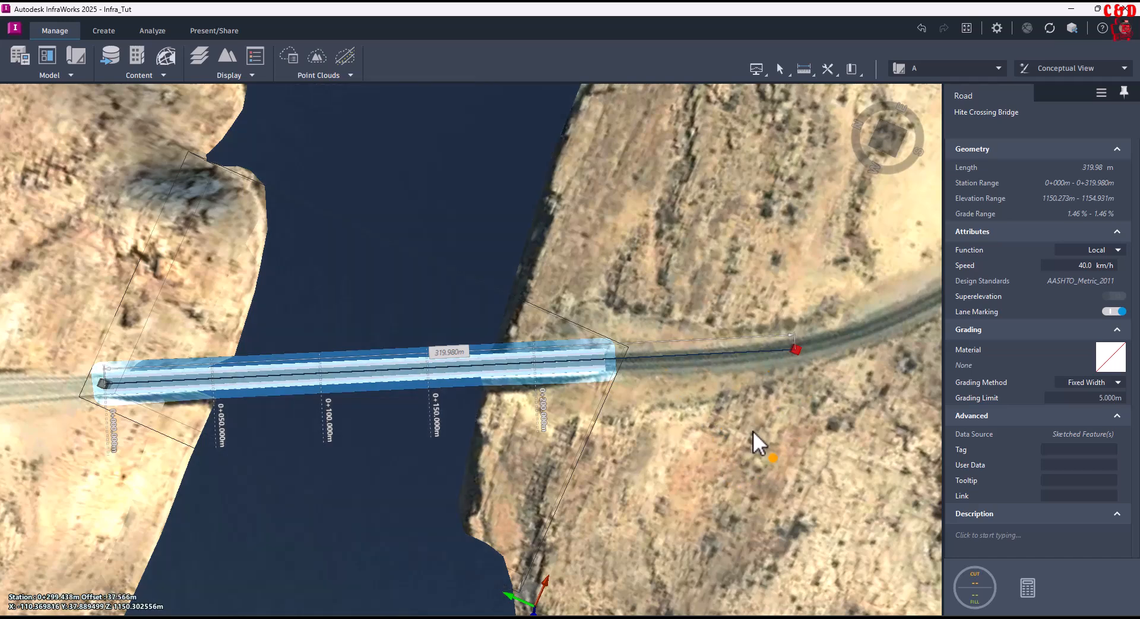
scroll(832, 390, down, 2)
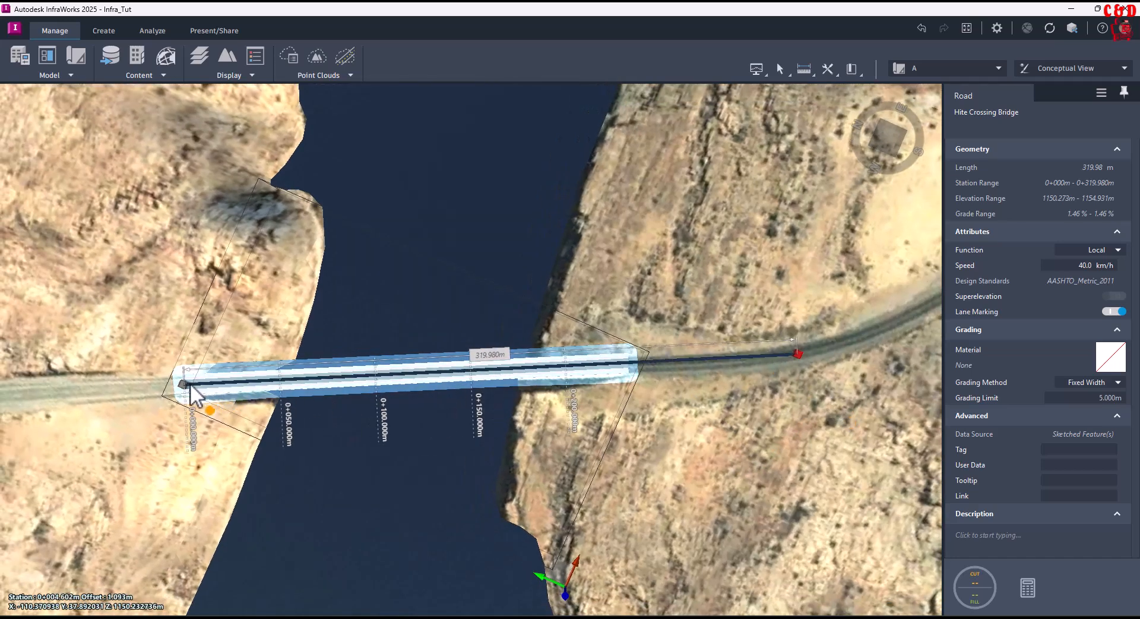
drag(185, 384, 9, 395)
scroll(785, 458, down, 1)
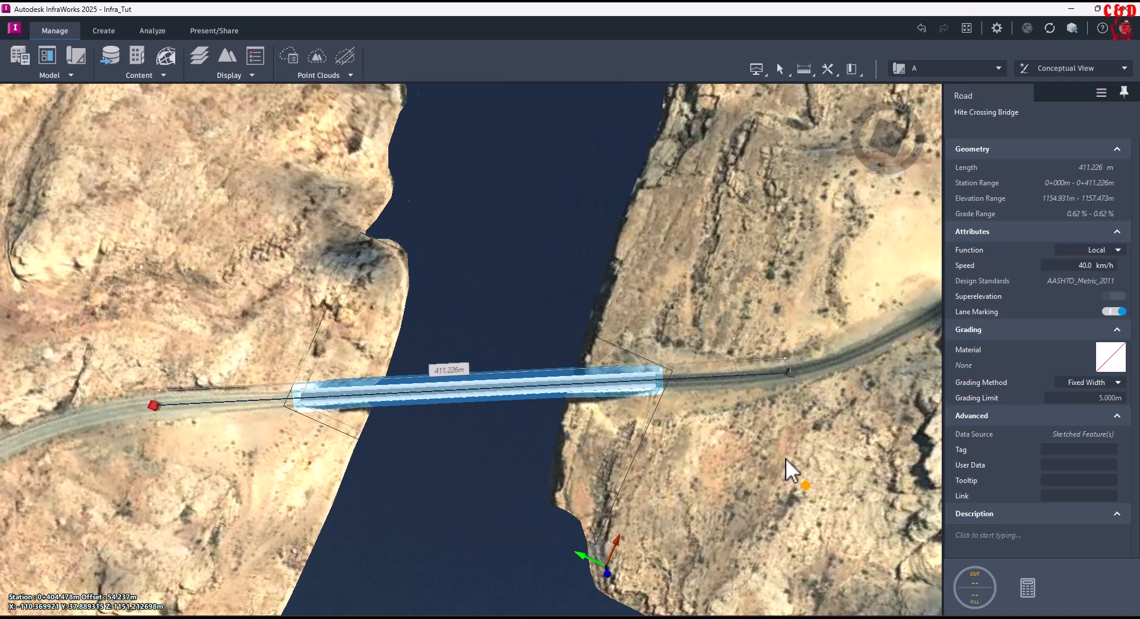
scroll(451, 451, up, 1)
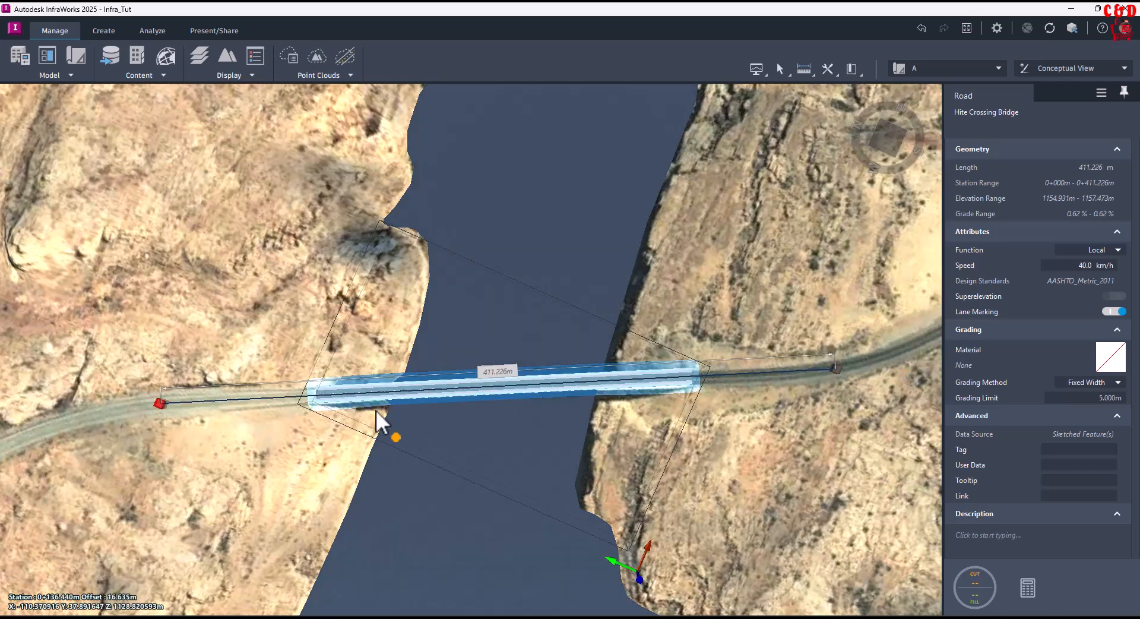
scroll(442, 424, down, 1)
scroll(497, 440, up, 1)
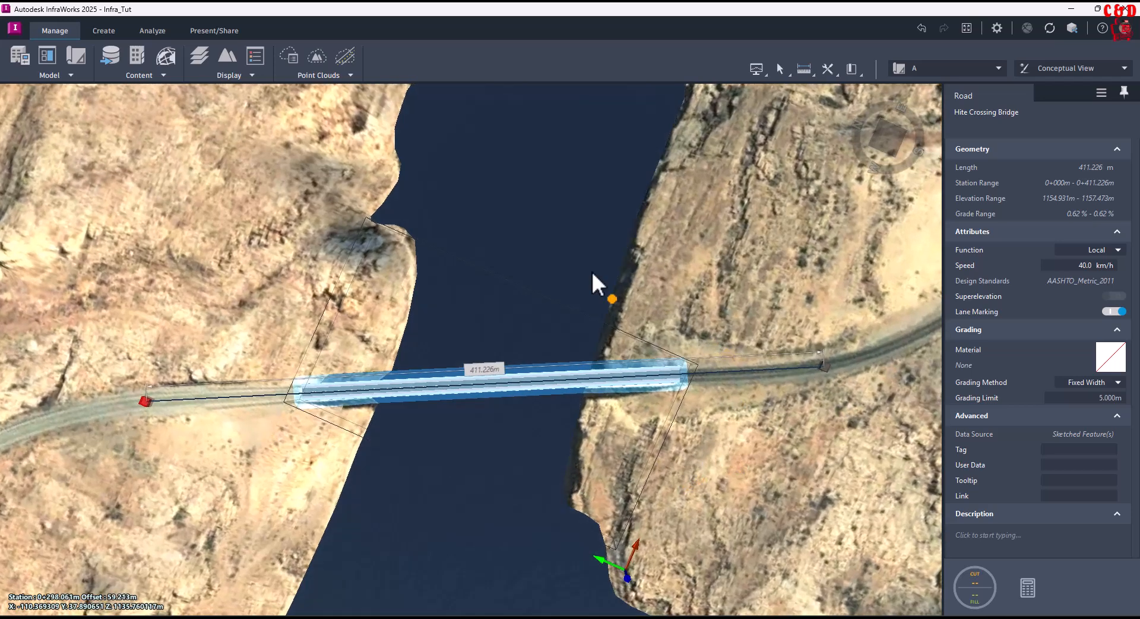
click(240, 336)
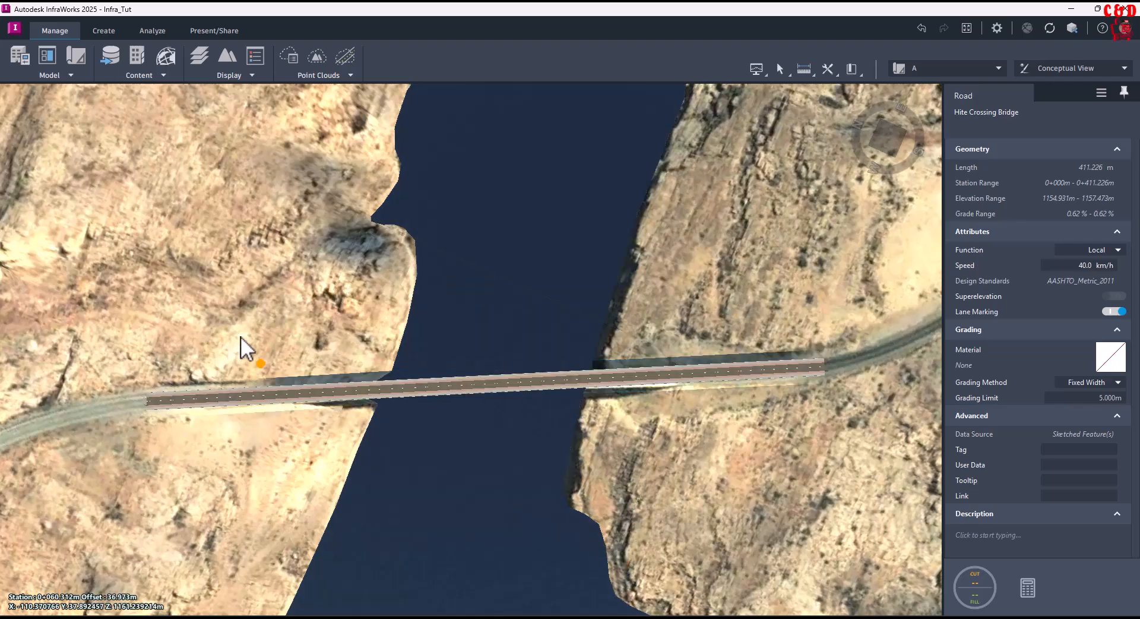
- Examine the extended road and its embankments on both banks from an angle
middle_drag(682, 477, 715, 305)
drag(715, 305, 717, 367)
scroll(749, 393, up, 1)
middle_drag(749, 393, 759, 371)
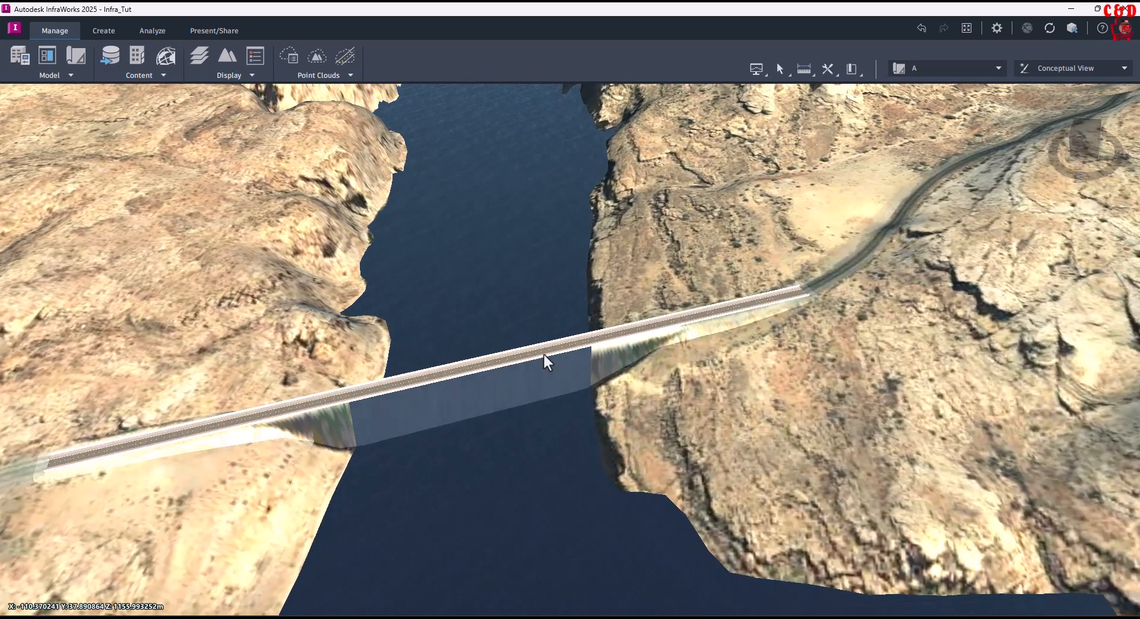
click(544, 352)
key(Escape)
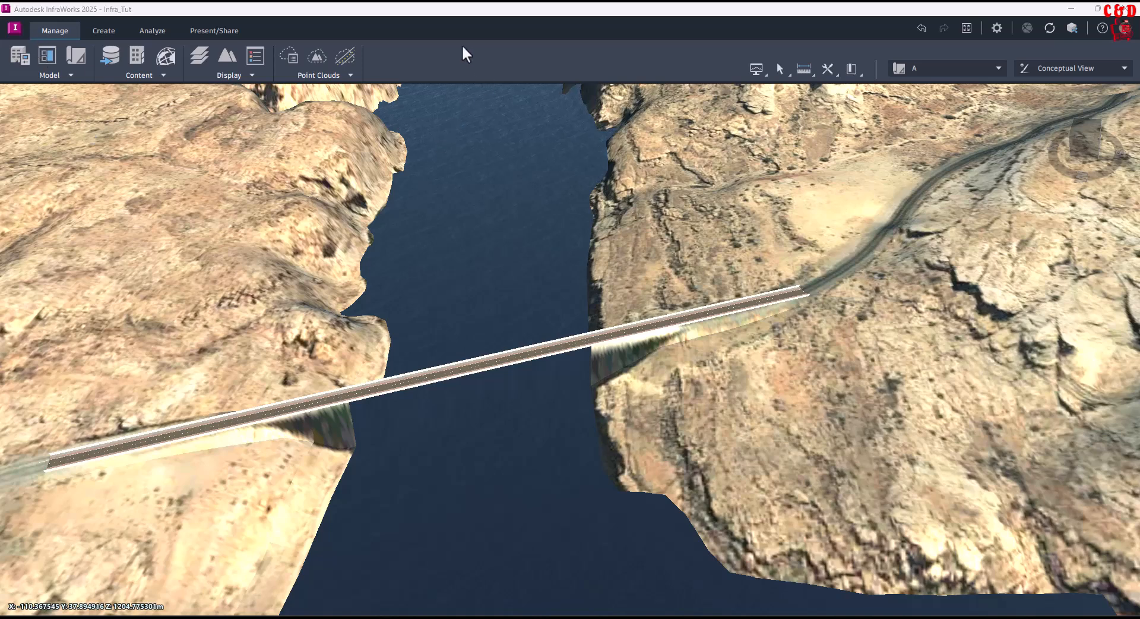
click(106, 33)
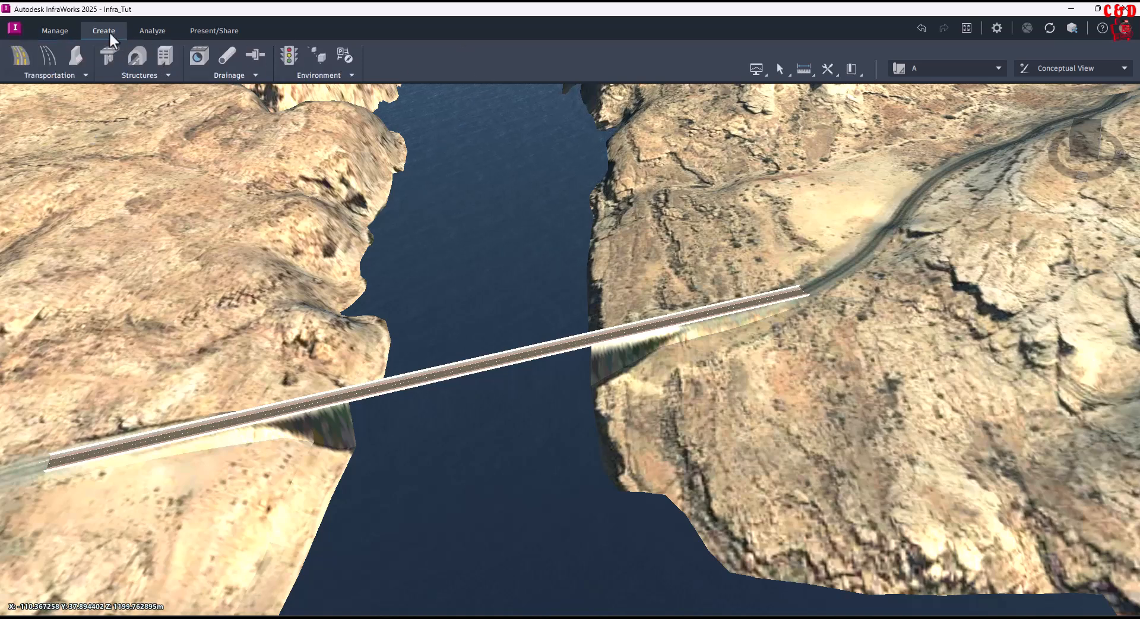
click(147, 76)
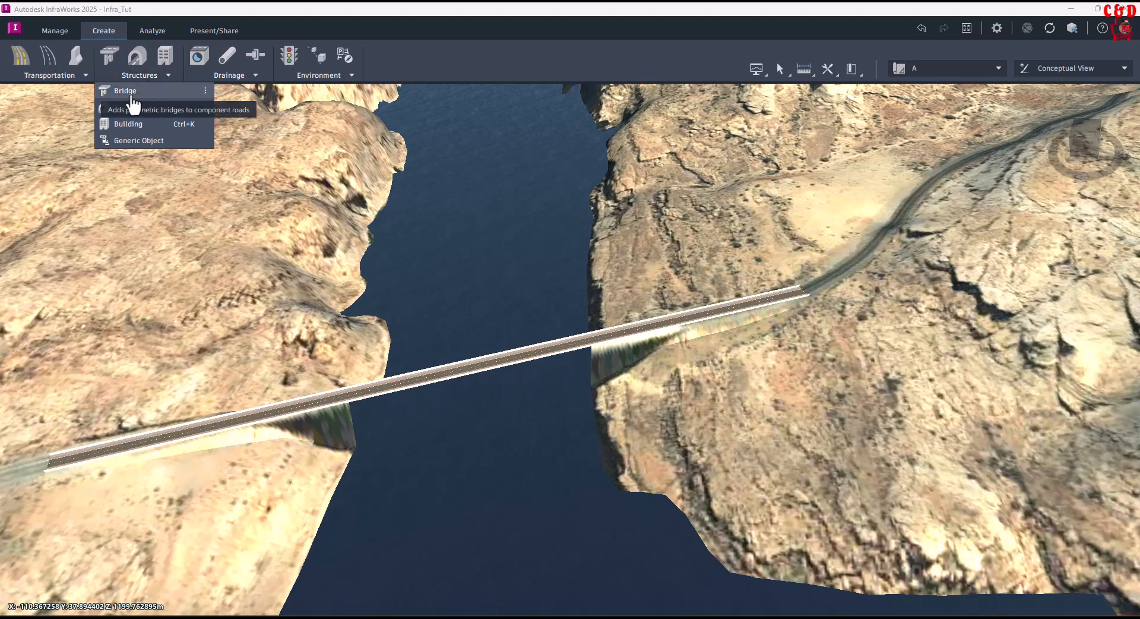
click(128, 92)
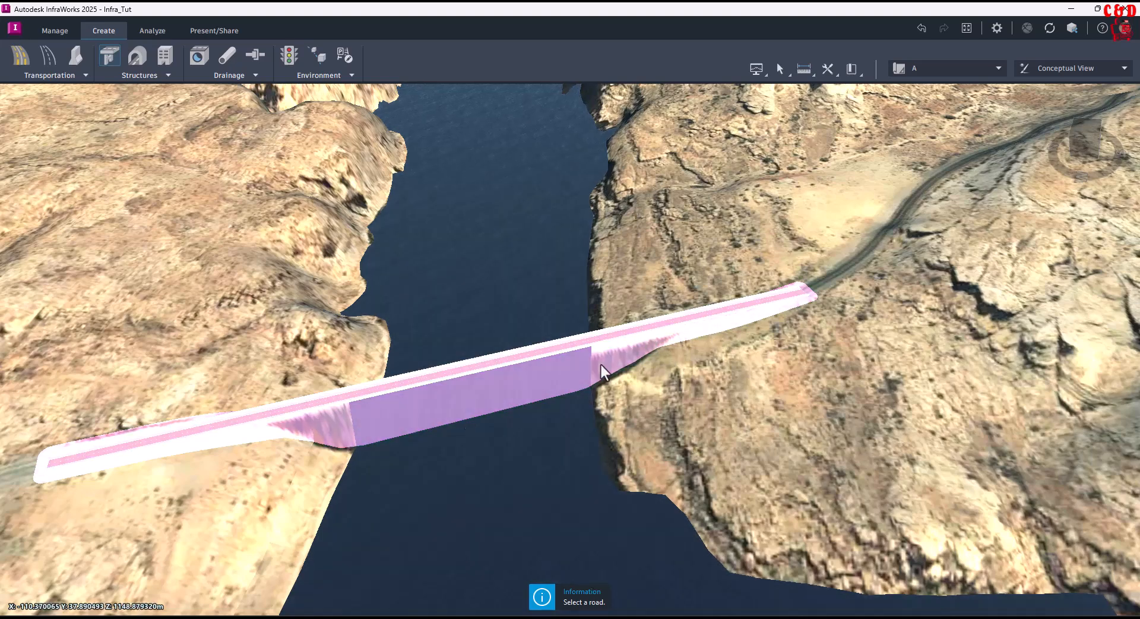
scroll(647, 405, down, 3)
scroll(648, 405, up, 2)
click(617, 359)
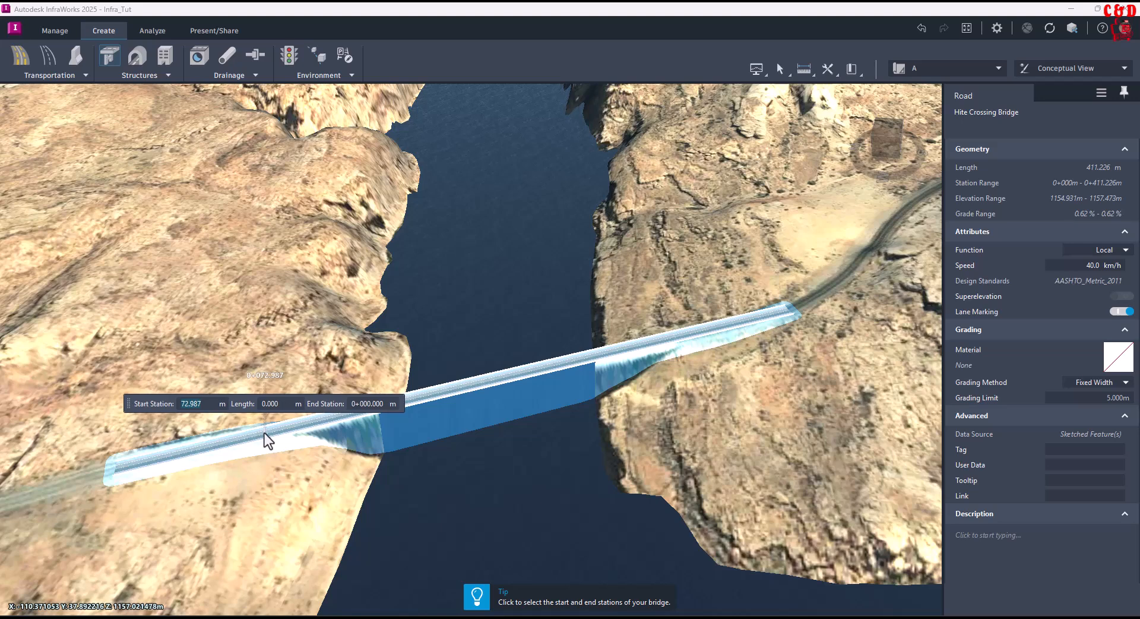
text(71)
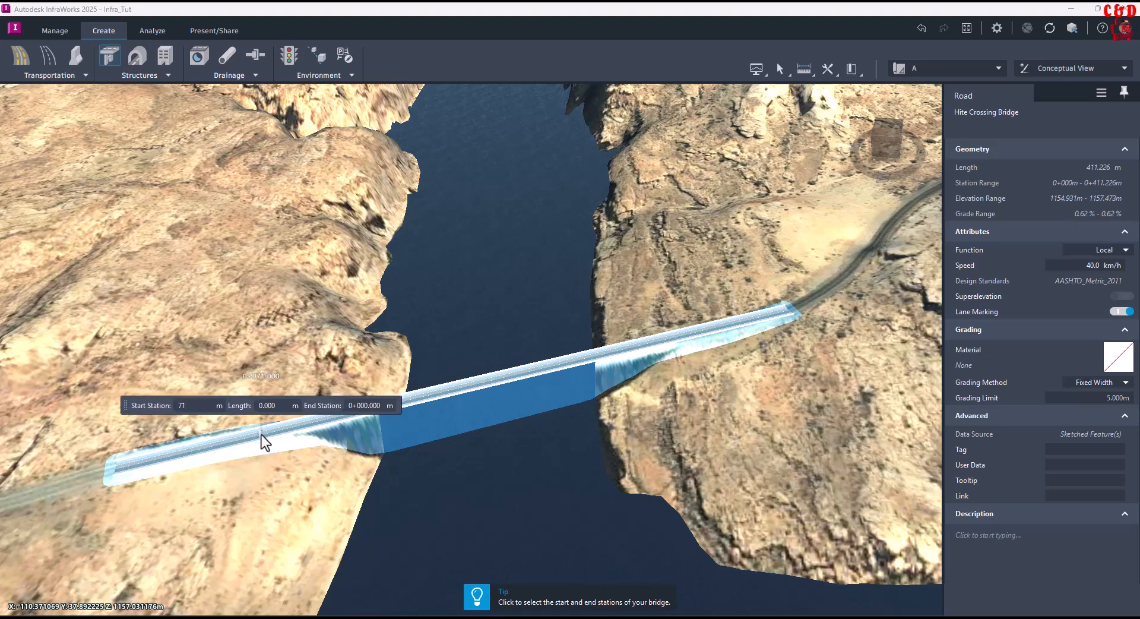
key(Return)
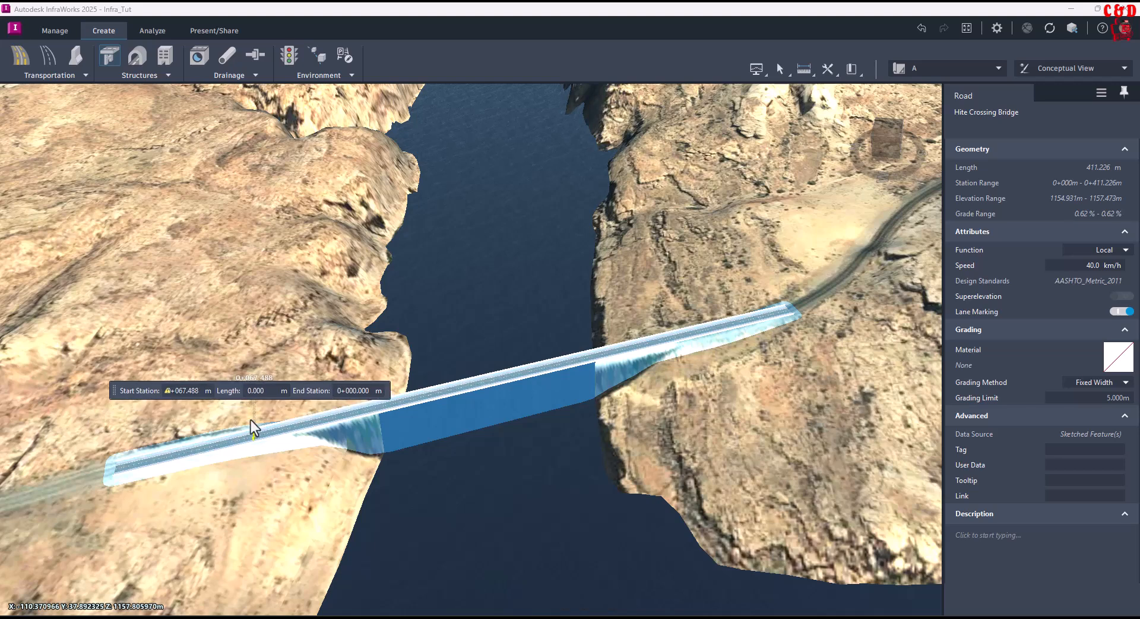
click(223, 435)
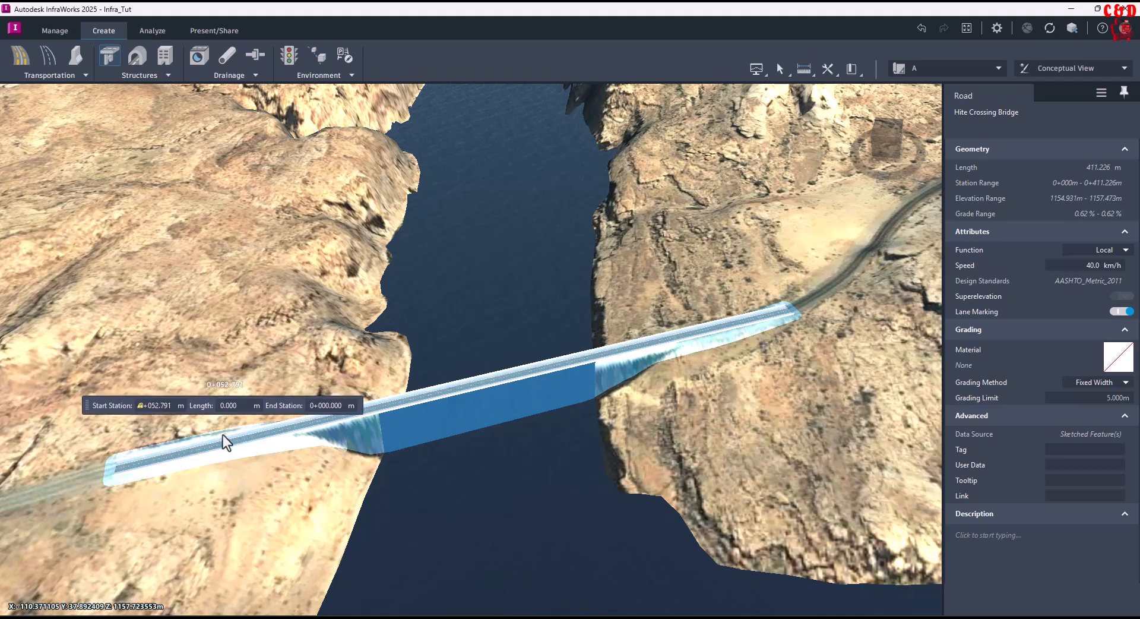
click(265, 435)
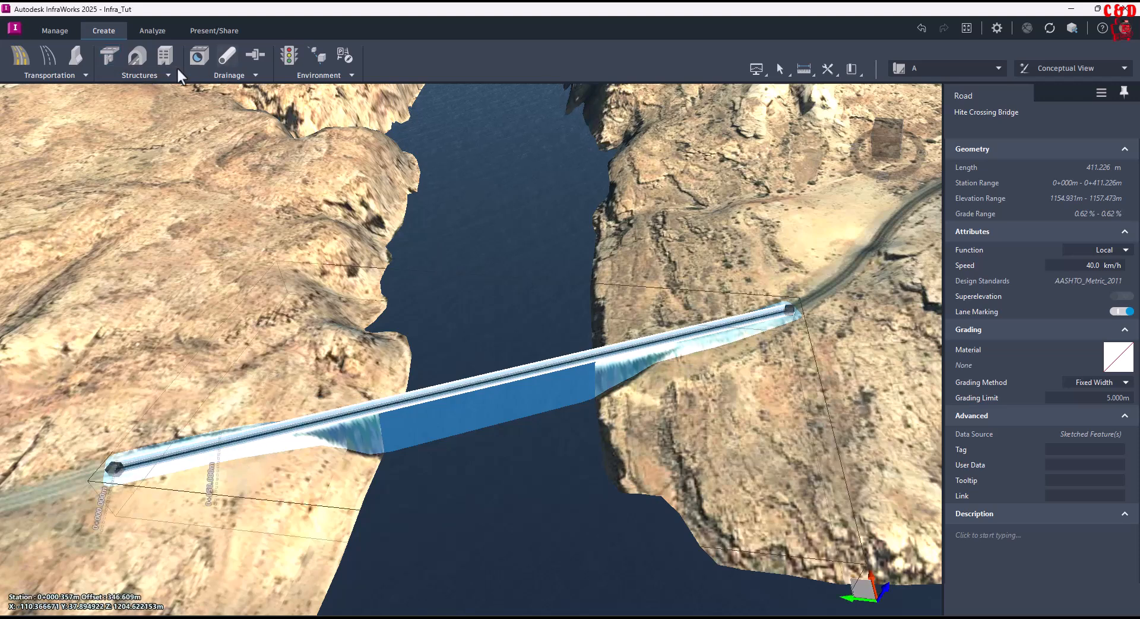
- Add a bridge structure to the Hite Crossing Bridge road from about station 0+047.4 m to 0+344.7 m
click(109, 55)
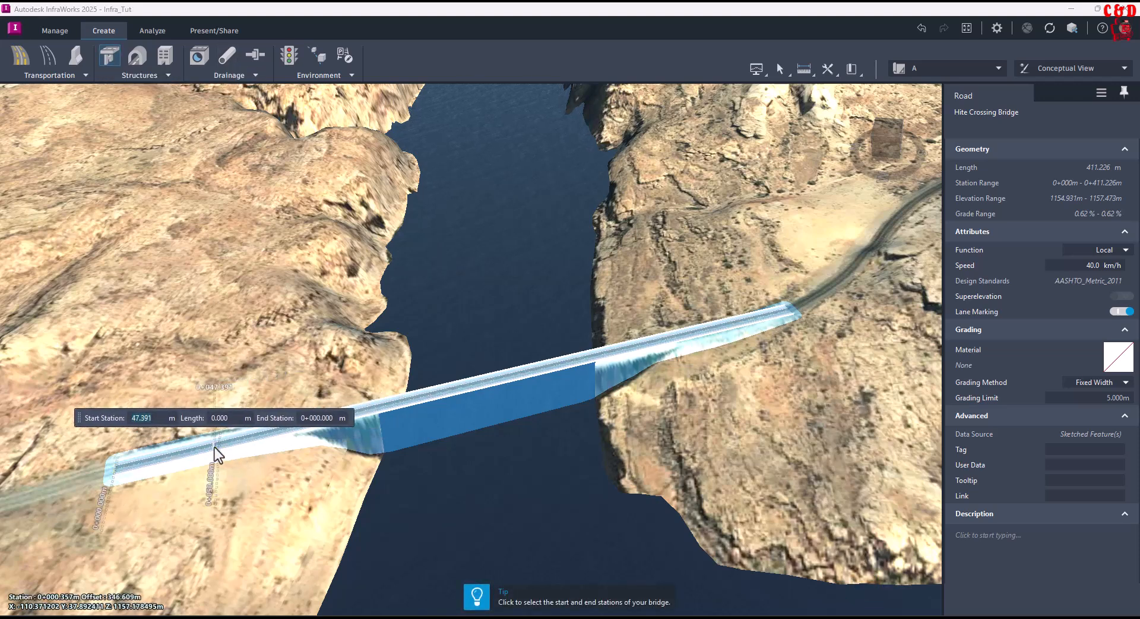
click(215, 447)
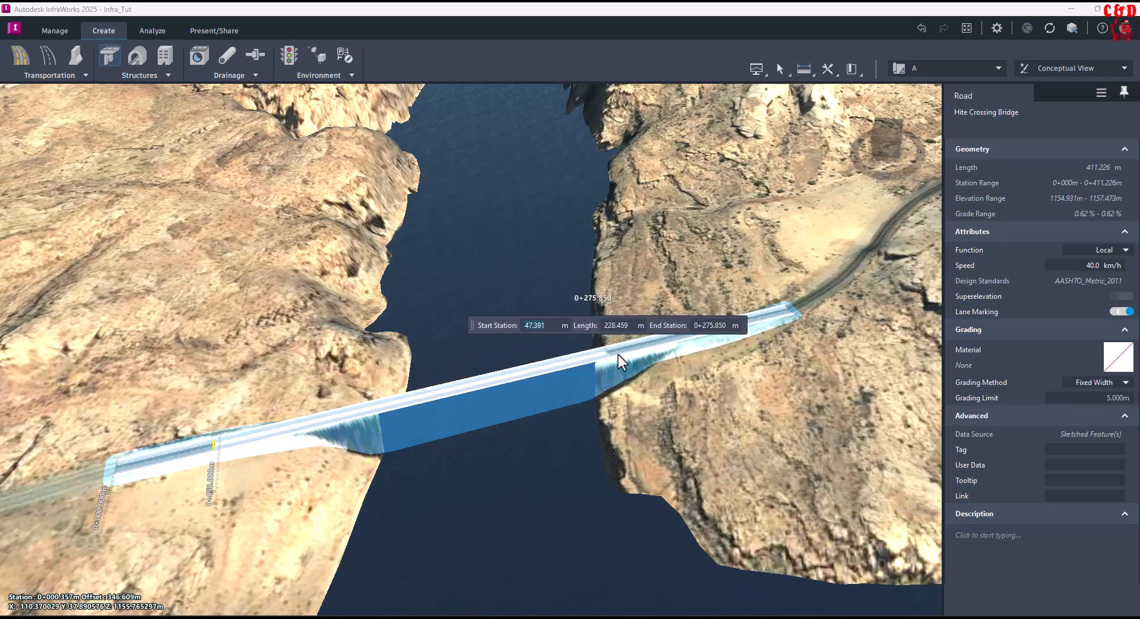
click(704, 335)
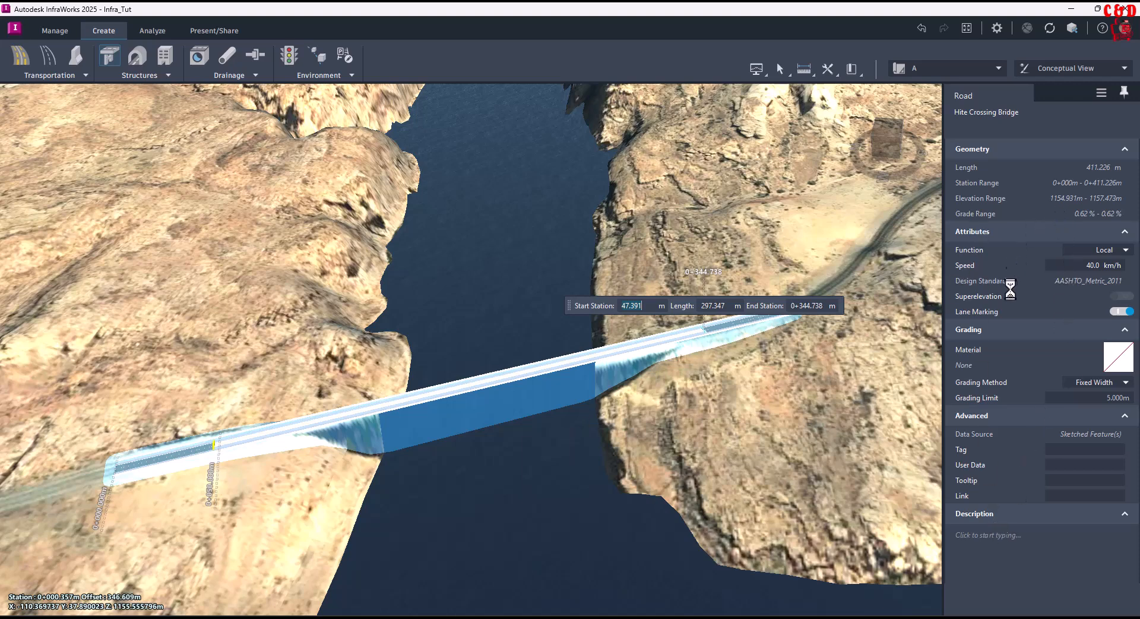
- Examine the new bridge's deck, girders and piers from several angles and up close, and clear the selection
shift+middle_drag(567, 449, 609, 432)
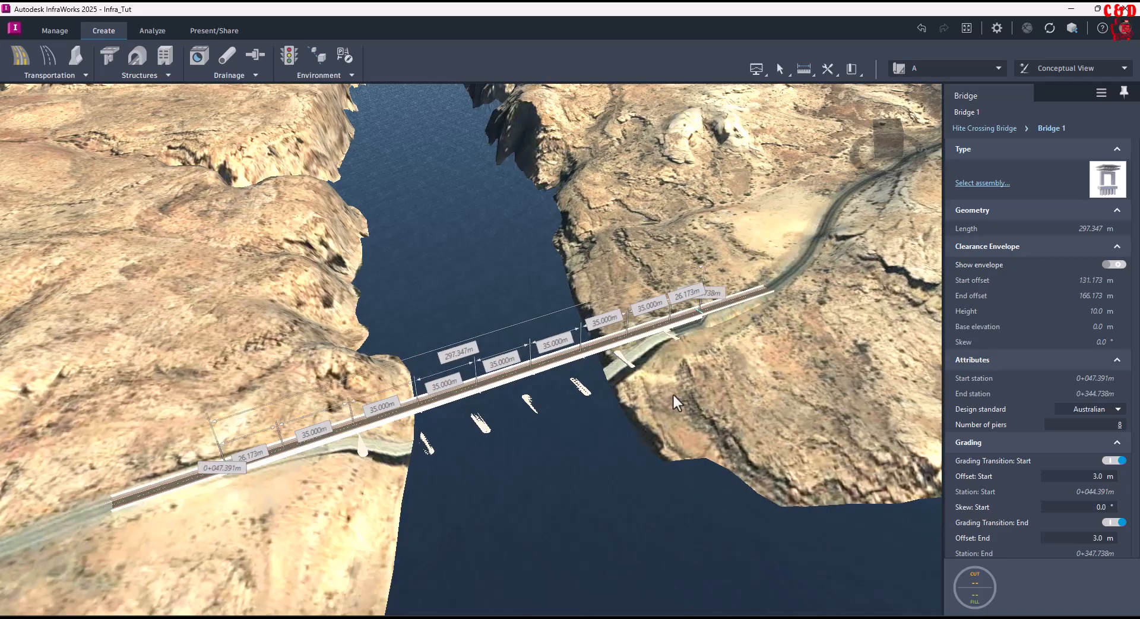
shift+middle_drag(672, 393, 676, 369)
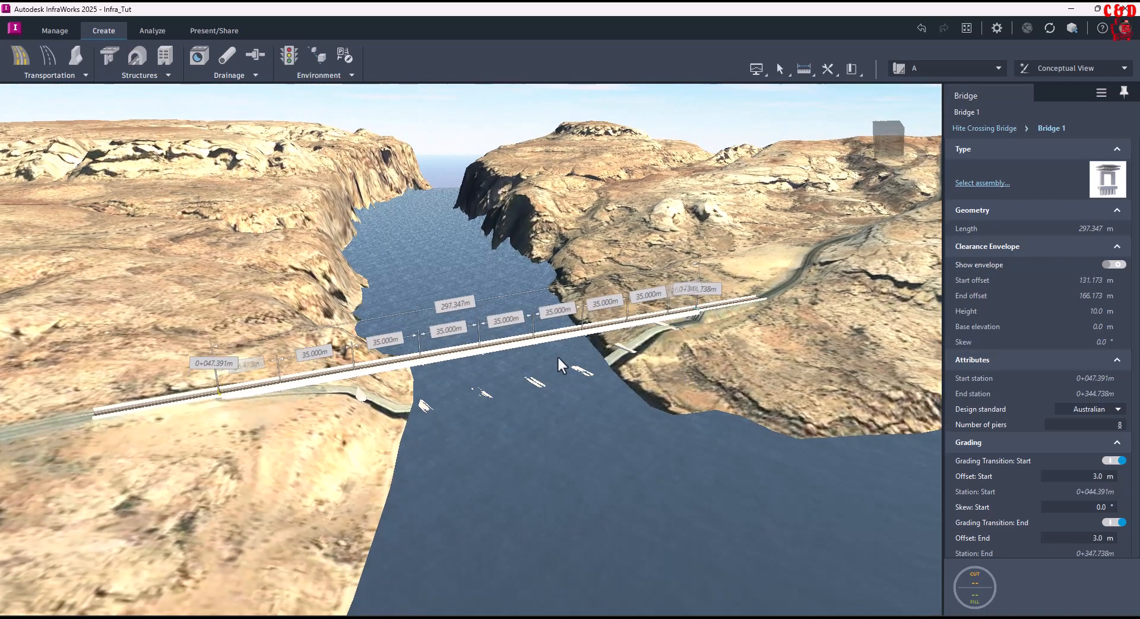
scroll(557, 356, up, 5)
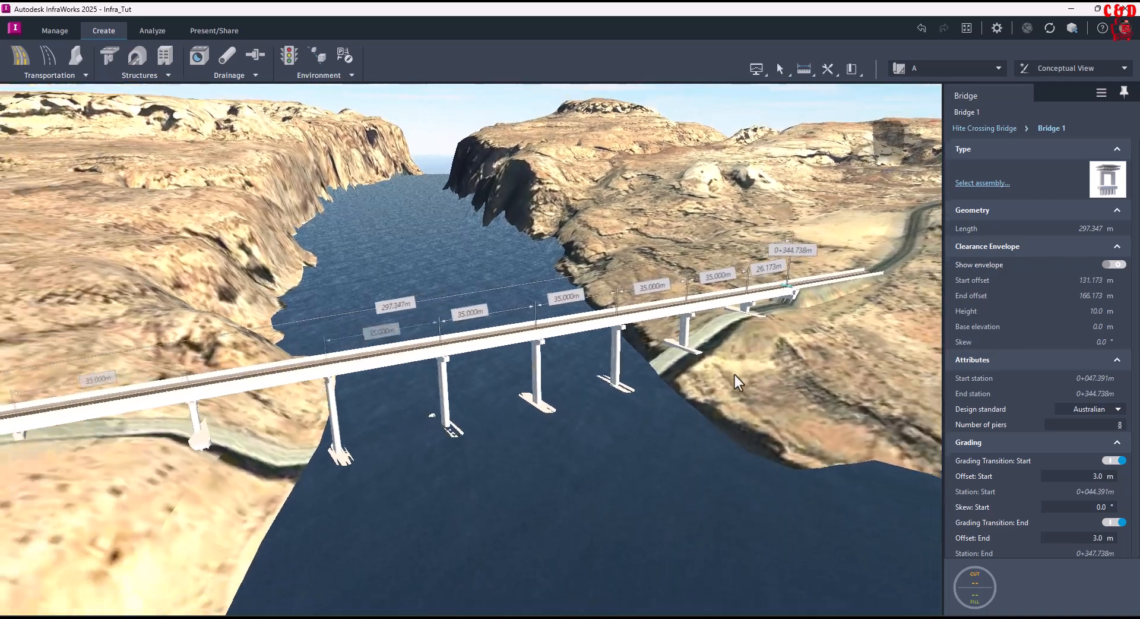
shift+middle_drag(735, 375, 700, 415)
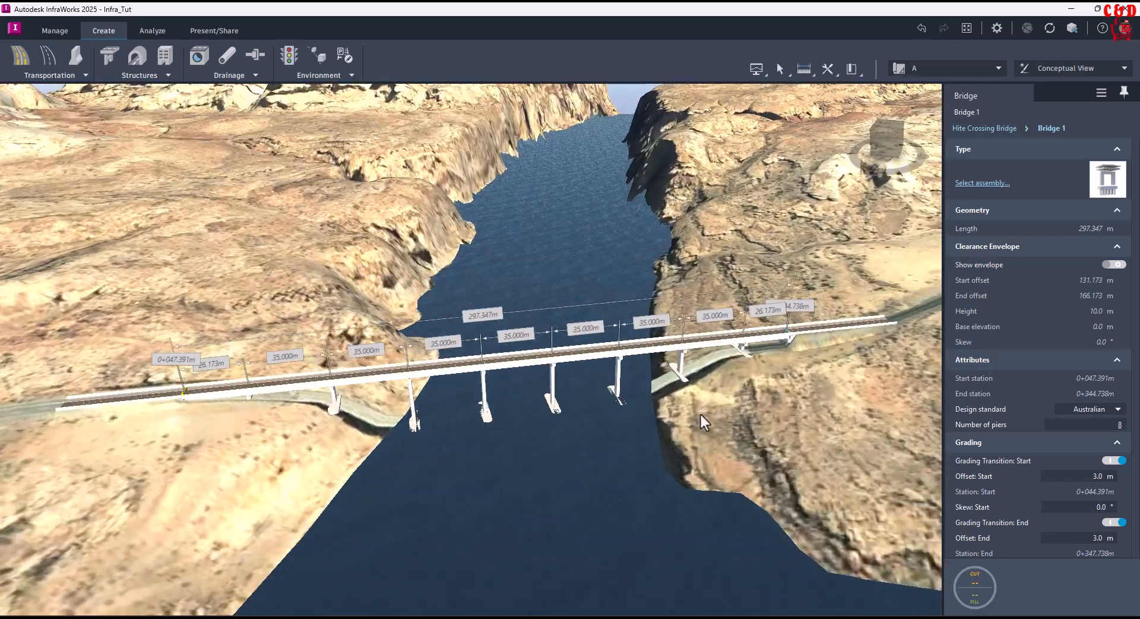
shift+middle_drag(387, 405, 523, 324)
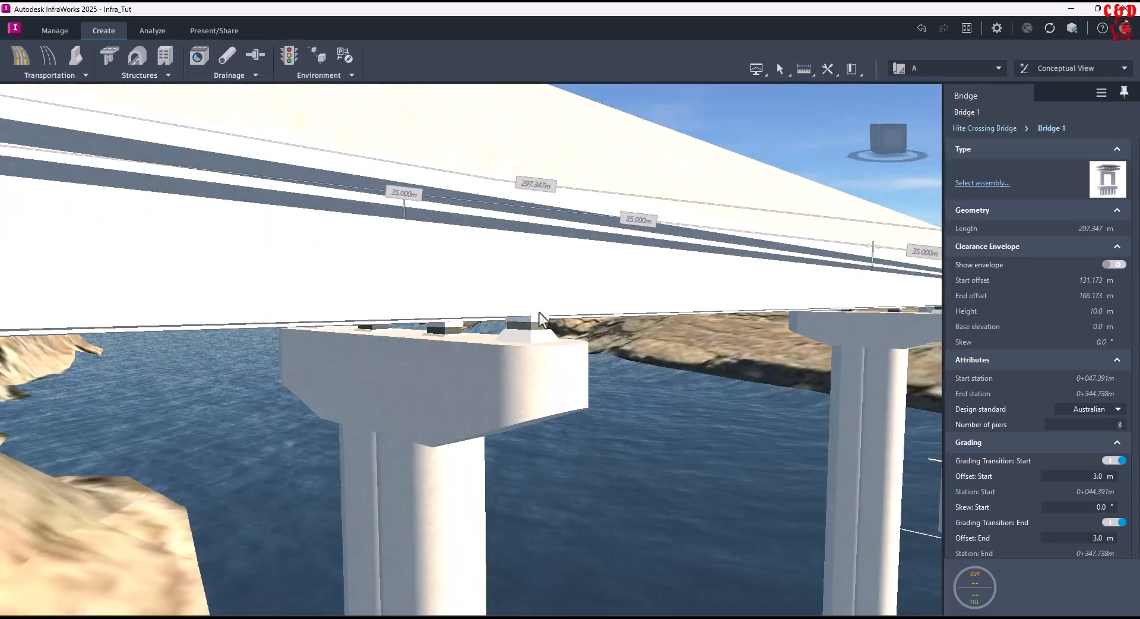
scroll(524, 323, down, 5)
drag(555, 327, 734, 395)
key(Escape)
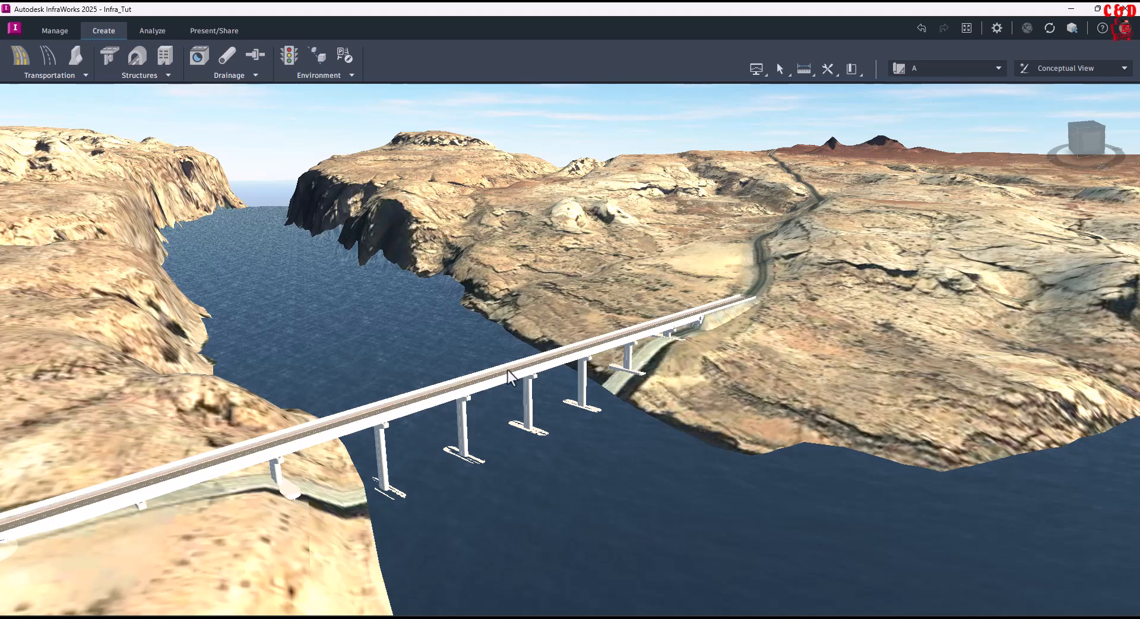
- Select the bridge structure rather than its road and assign it the AASHTO I Beams with Pier Shafts template
click(509, 376)
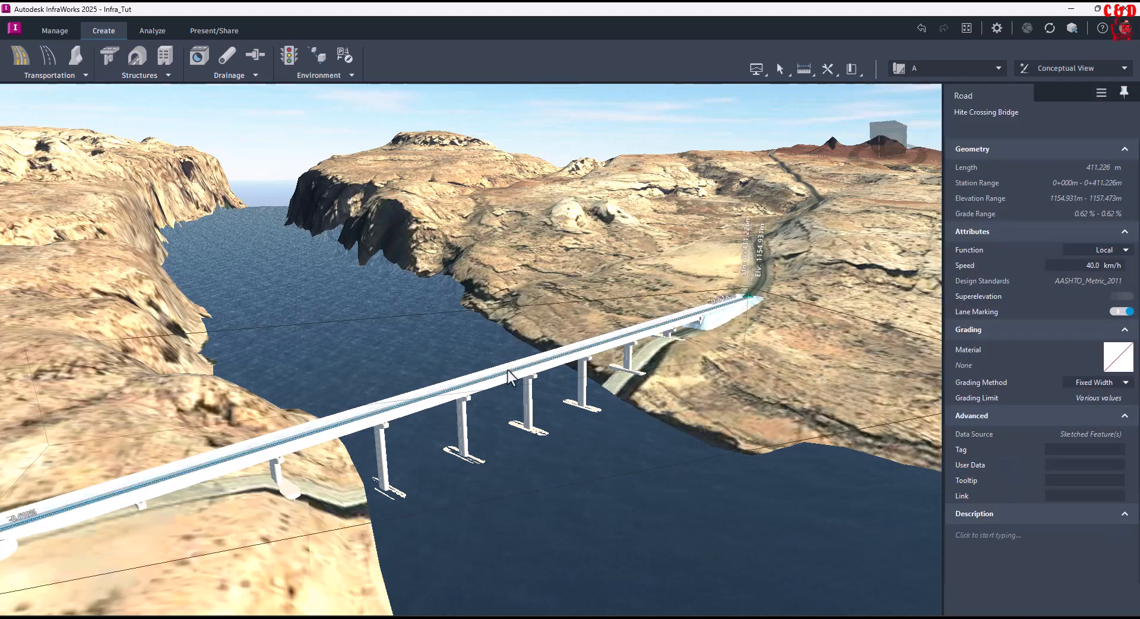
mouse_move(643, 244)
mouse_down()
mouse_move(646, 282)
mouse_move(605, 247)
mouse_move(629, 257)
mouse_up()
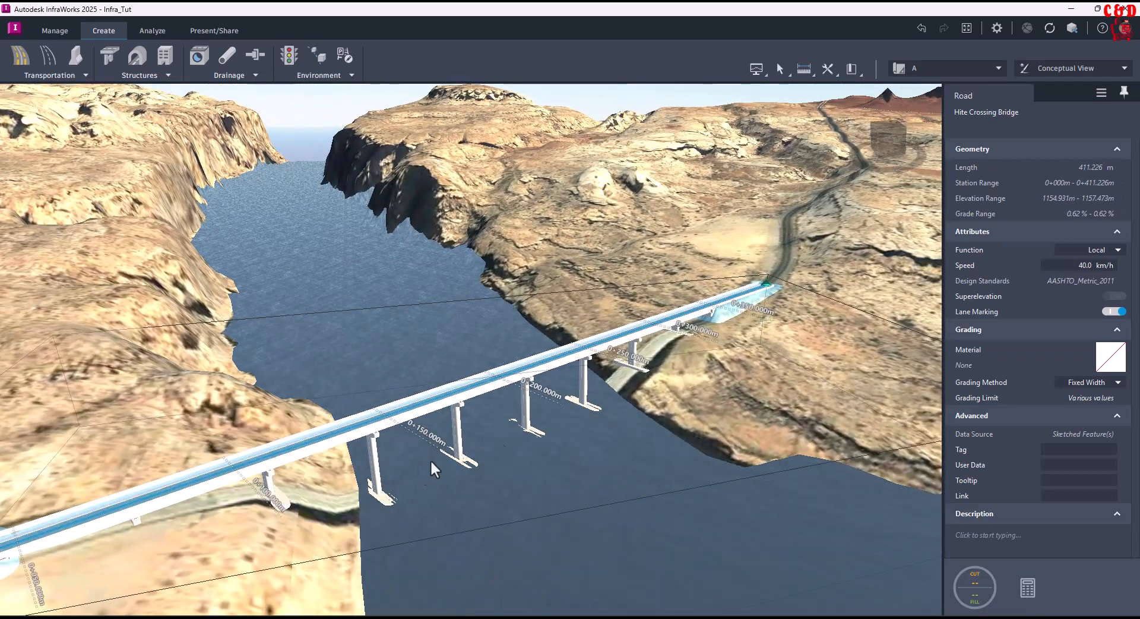
click(710, 395)
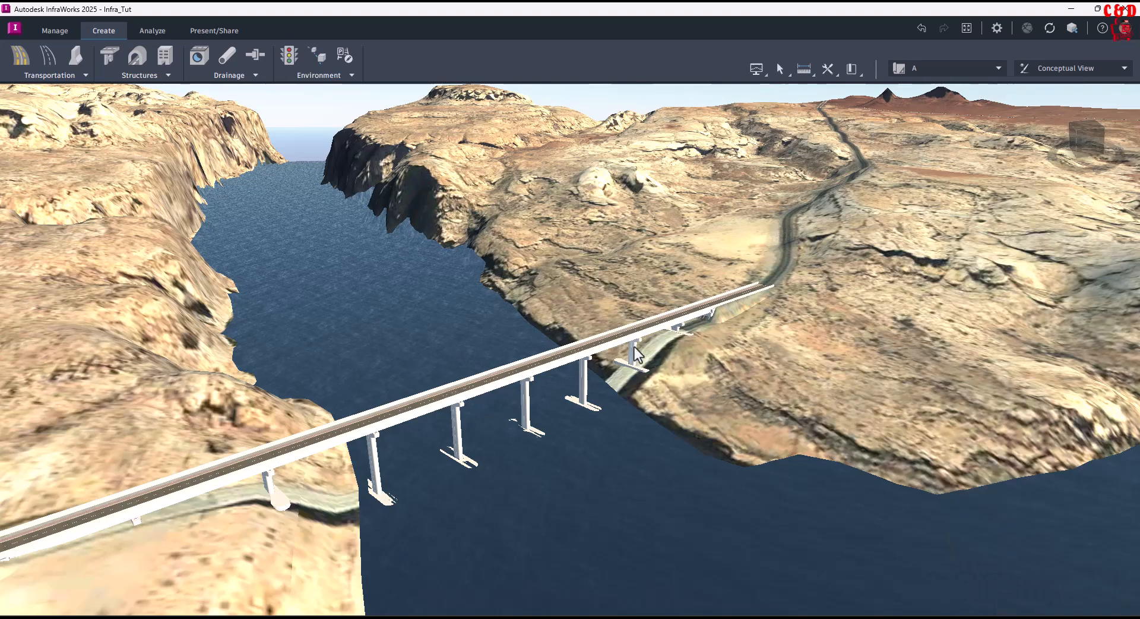
click(635, 347)
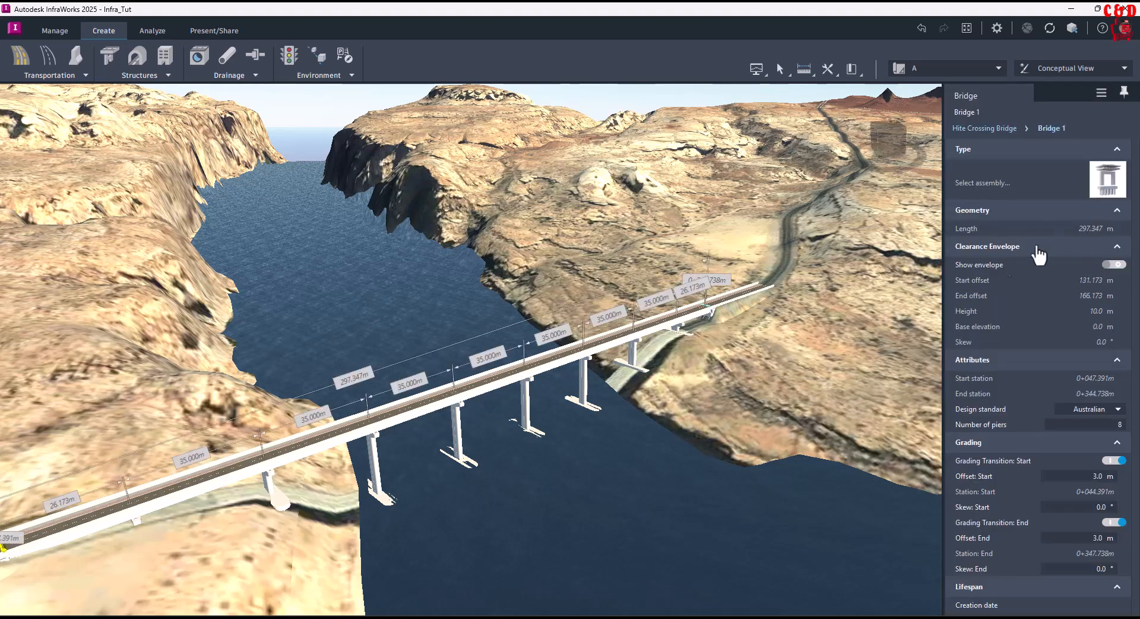
click(987, 183)
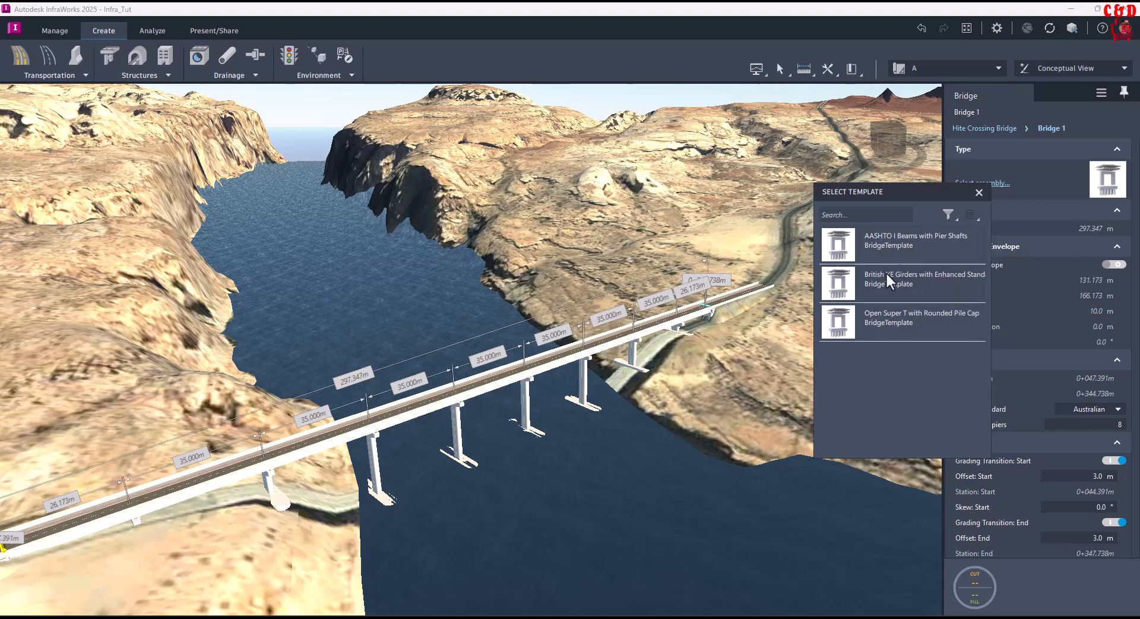
click(949, 215)
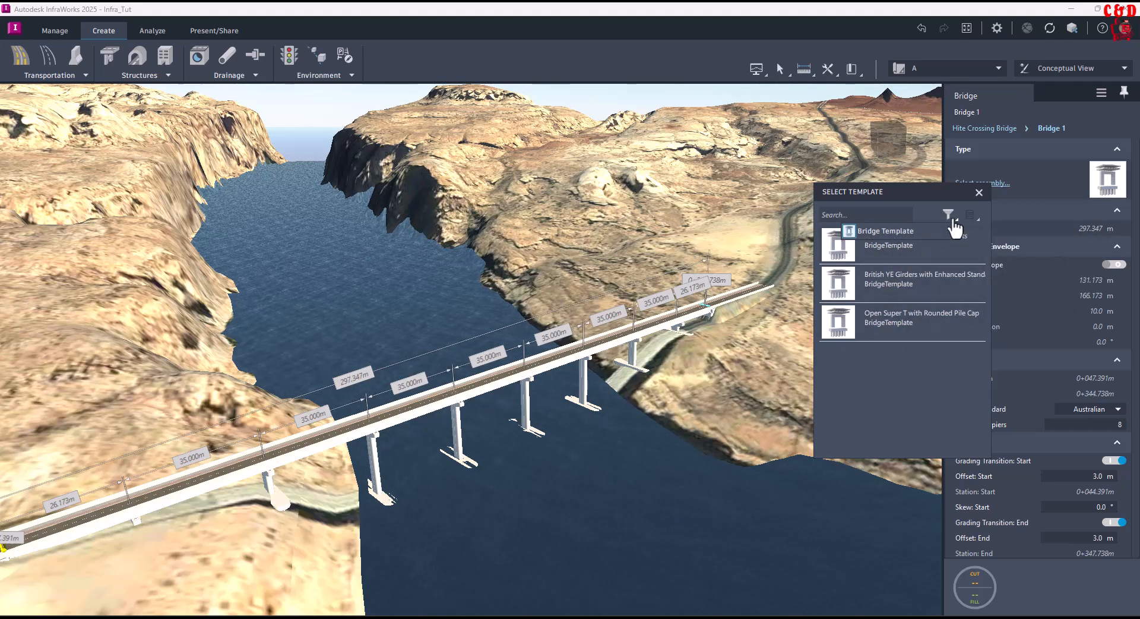
click(898, 253)
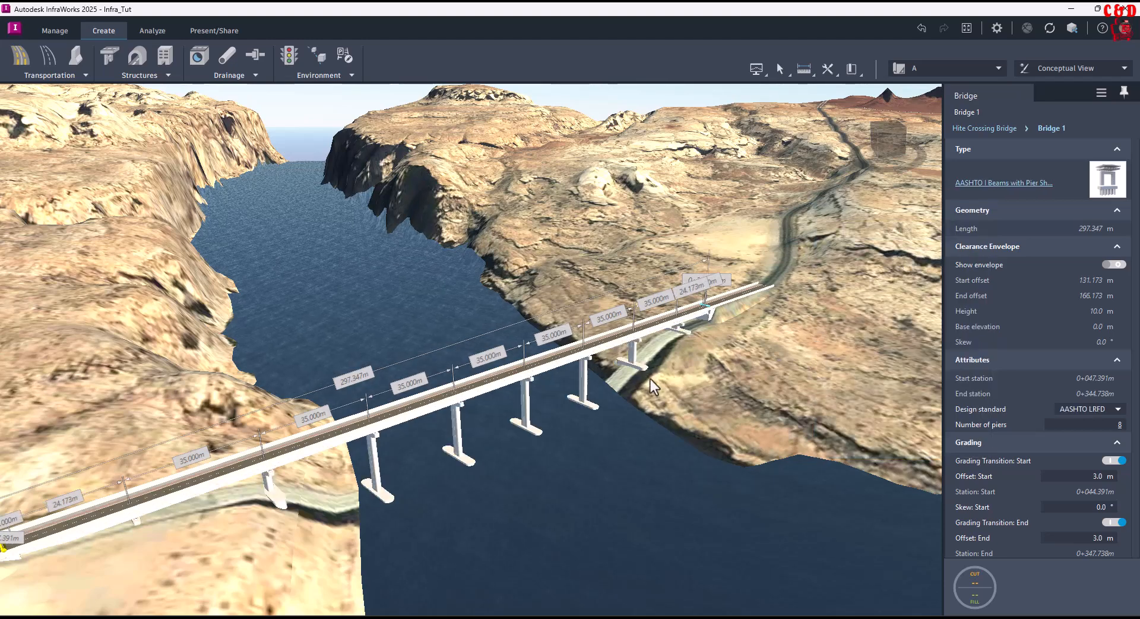
- Replace Pier 7, beside the dirt road on the far bank, with the Hammerhead Pier component and clear the selection
scroll(650, 378, up, 5)
click(621, 353)
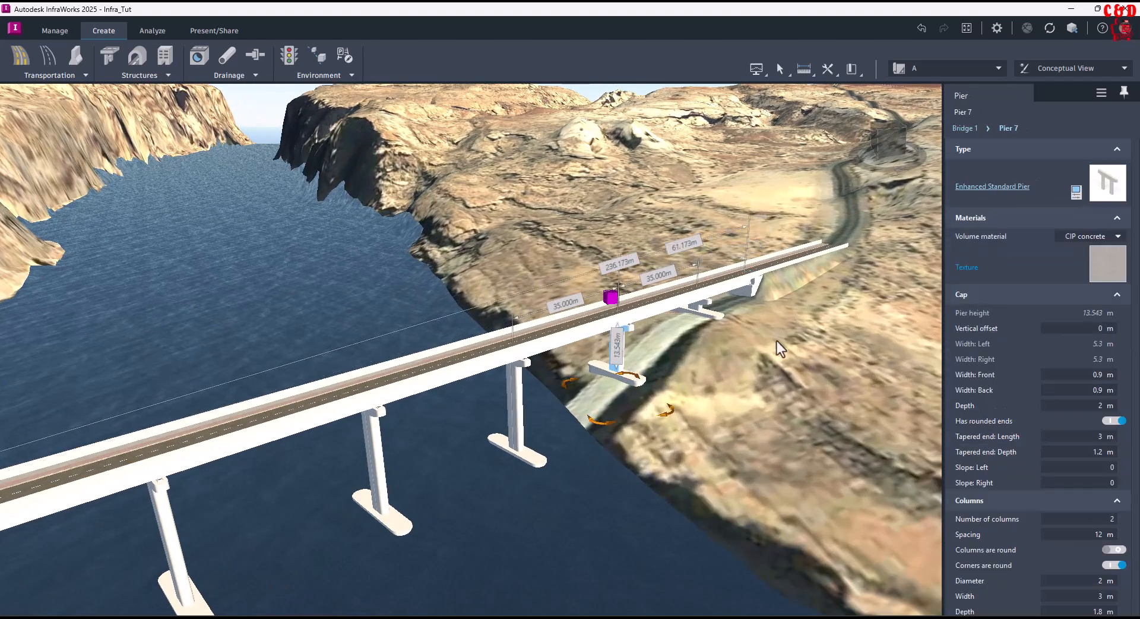
click(1108, 182)
click(956, 227)
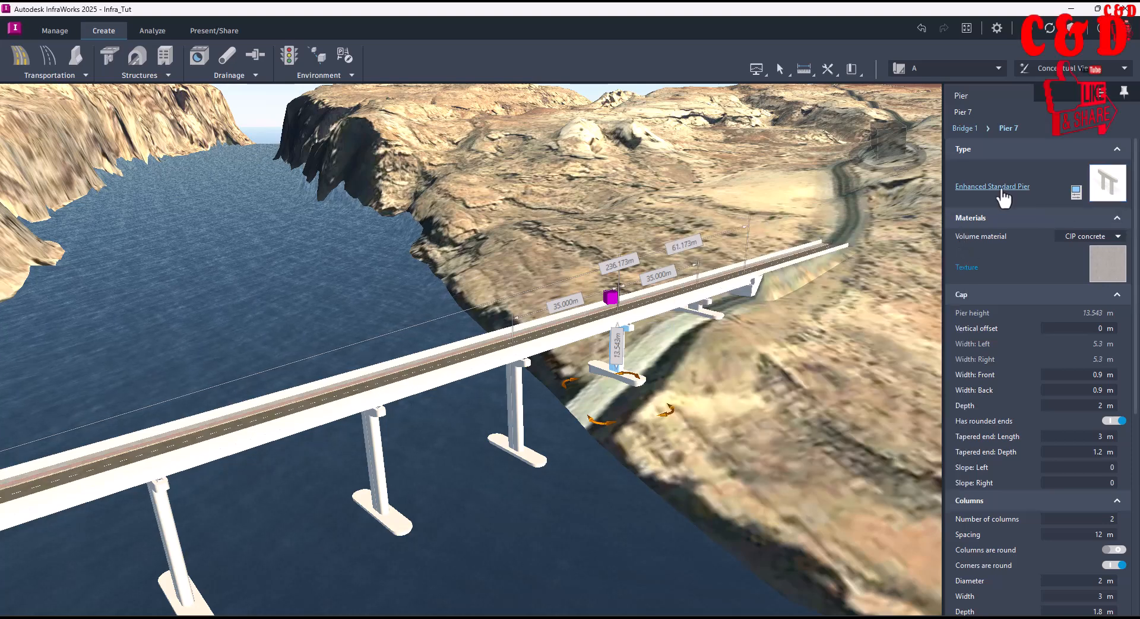
click(1001, 186)
scroll(904, 361, down, 3)
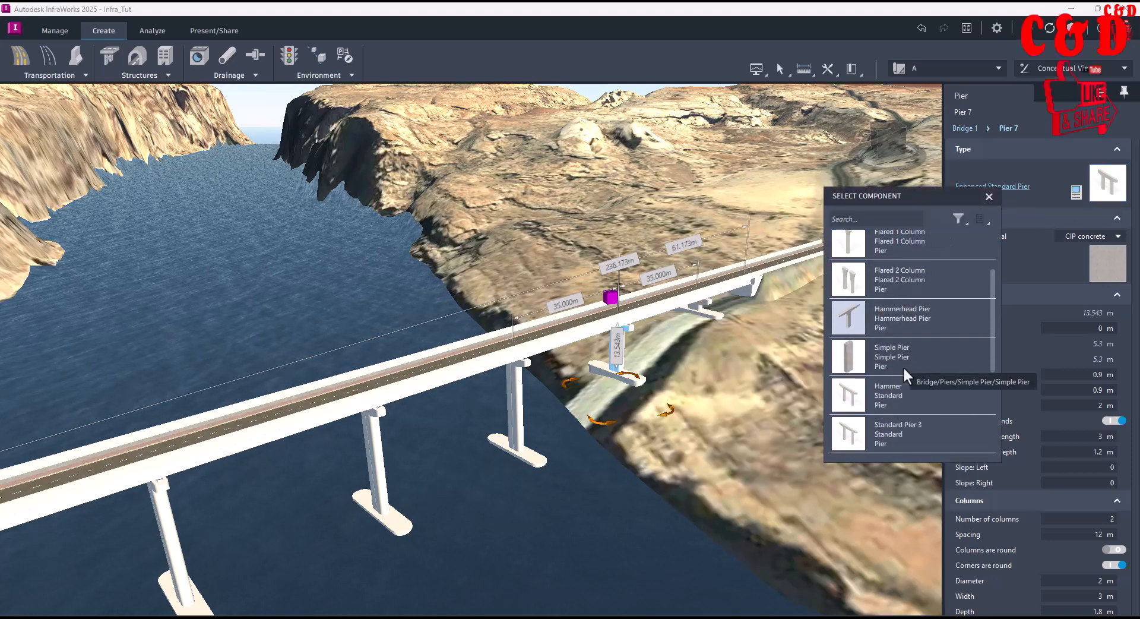
click(885, 315)
drag(715, 364, 724, 337)
key(Escape)
scroll(618, 330, up, 4)
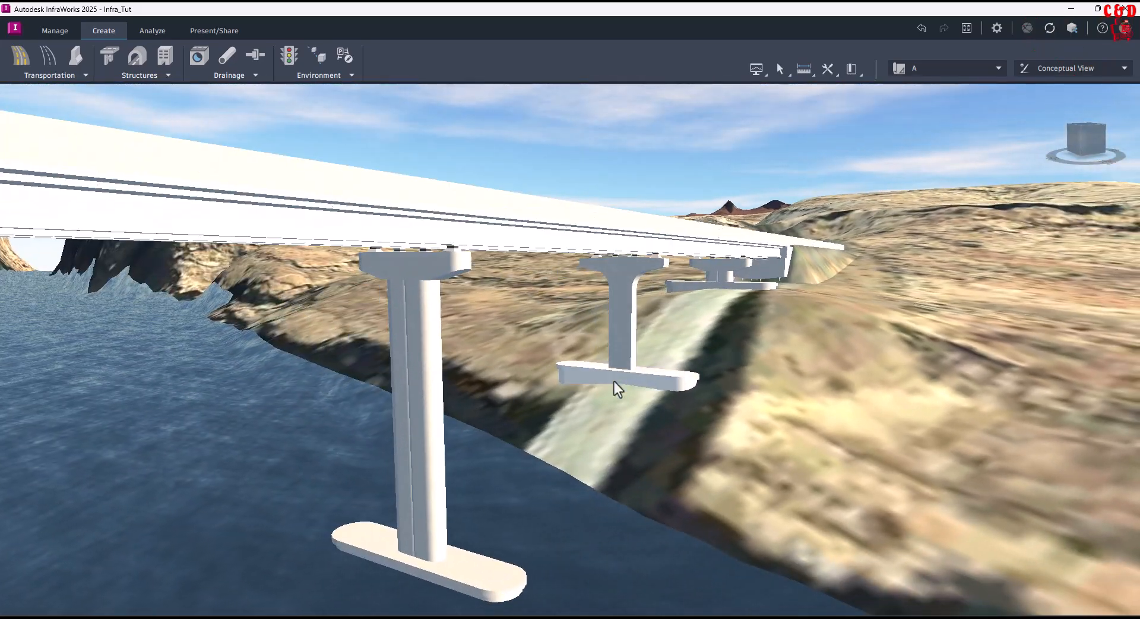
- Change Pier 7's foundation, including its underground piles, to the Rounded Pile Cap component
drag(744, 488, 640, 379)
drag(681, 436, 543, 456)
click(496, 462)
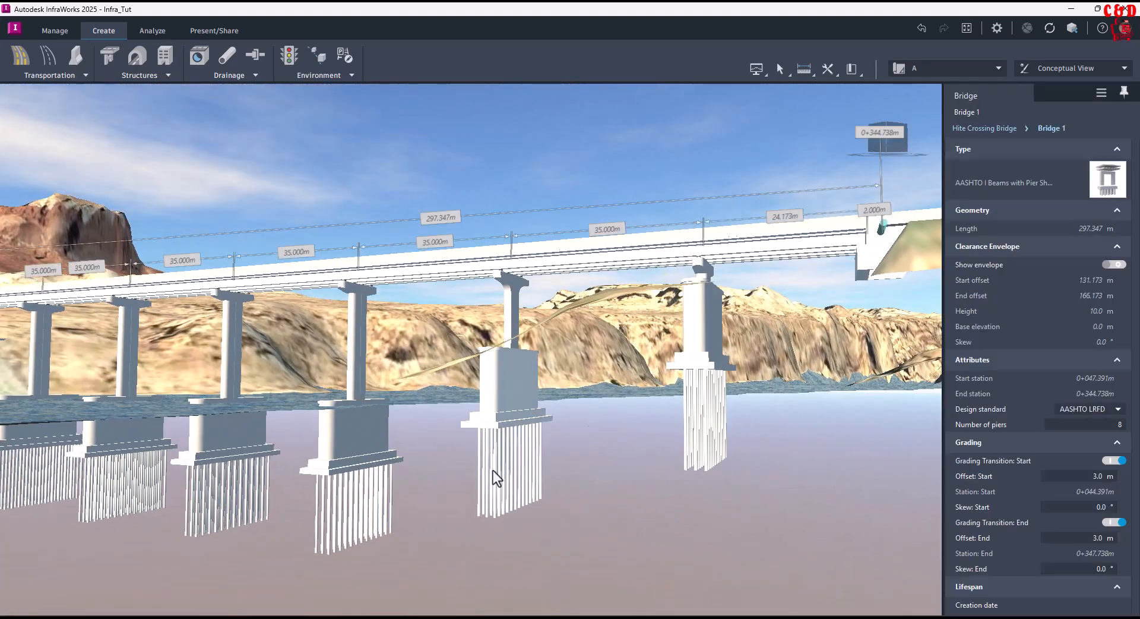
click(492, 470)
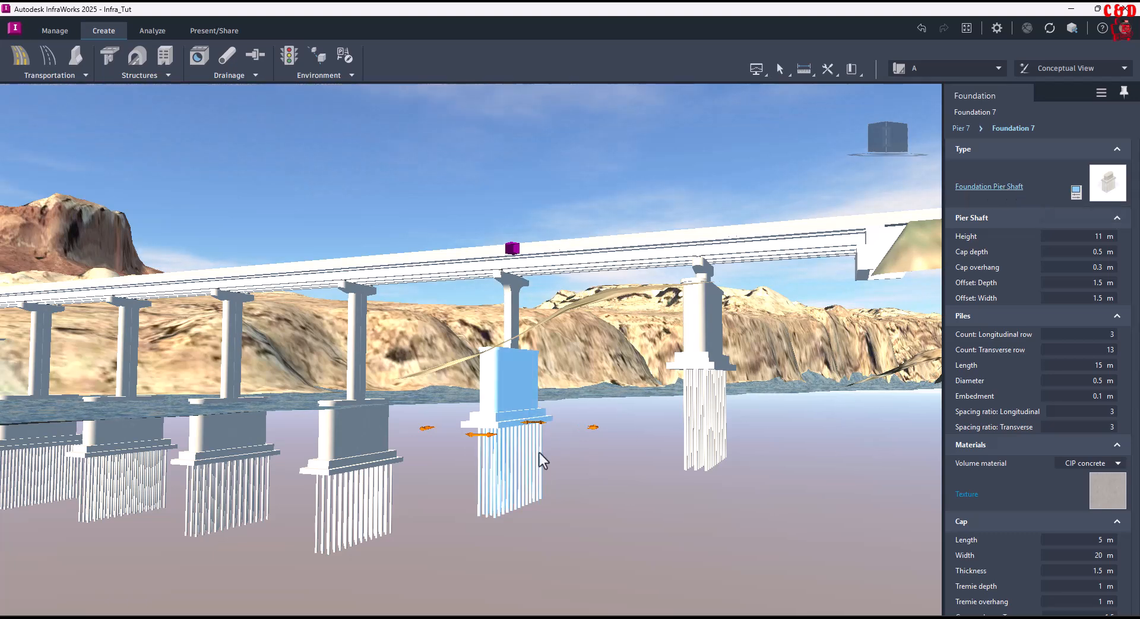
click(977, 187)
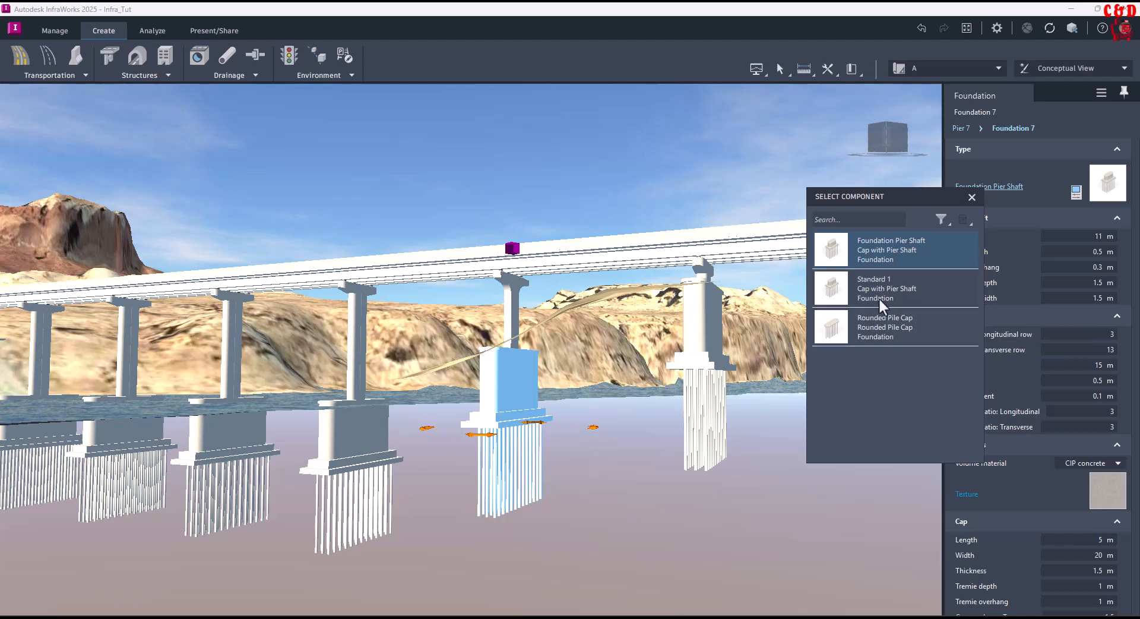
click(889, 325)
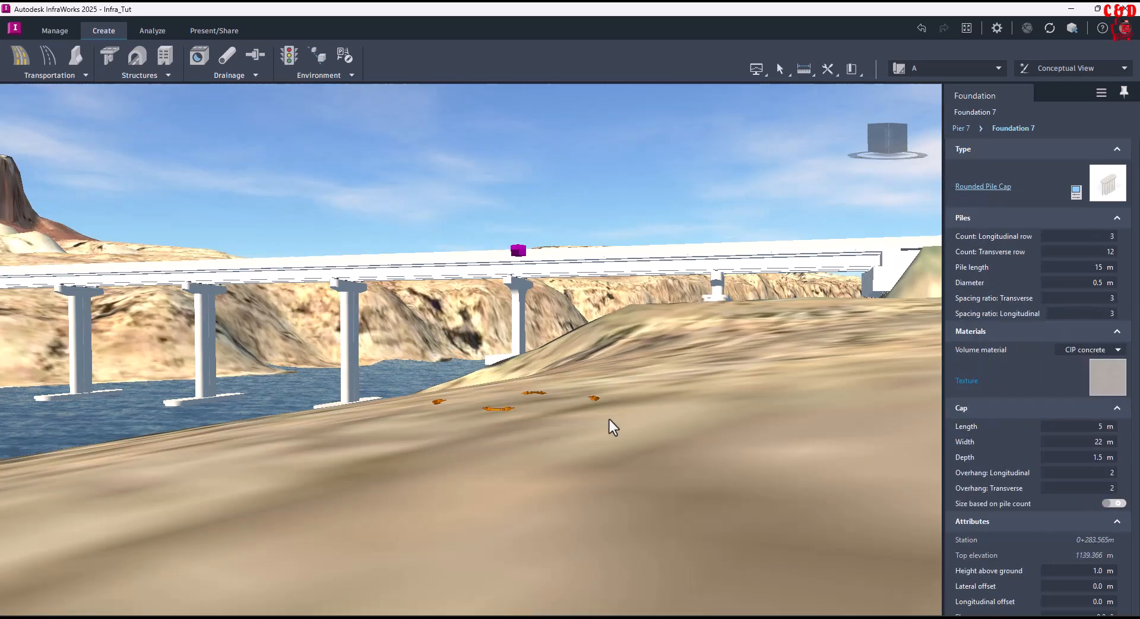
drag(609, 420, 656, 376)
drag(718, 400, 697, 558)
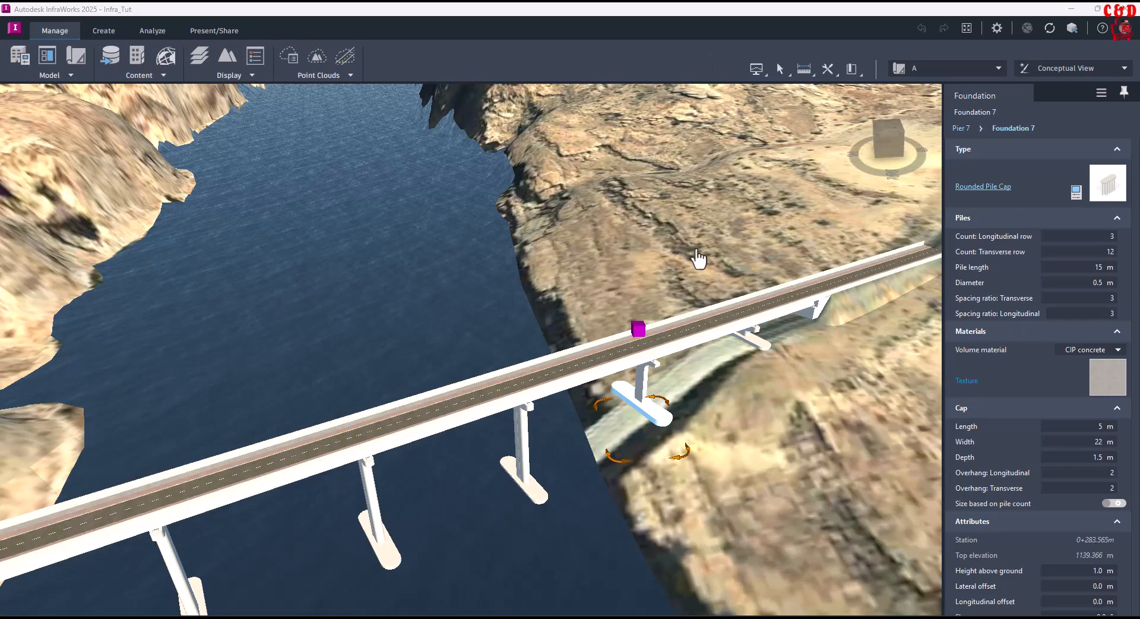
- Try rotating and shifting Pier 7's foundation directly in the model, and undo both changes
drag(757, 482, 767, 462)
scroll(663, 442, up, 5)
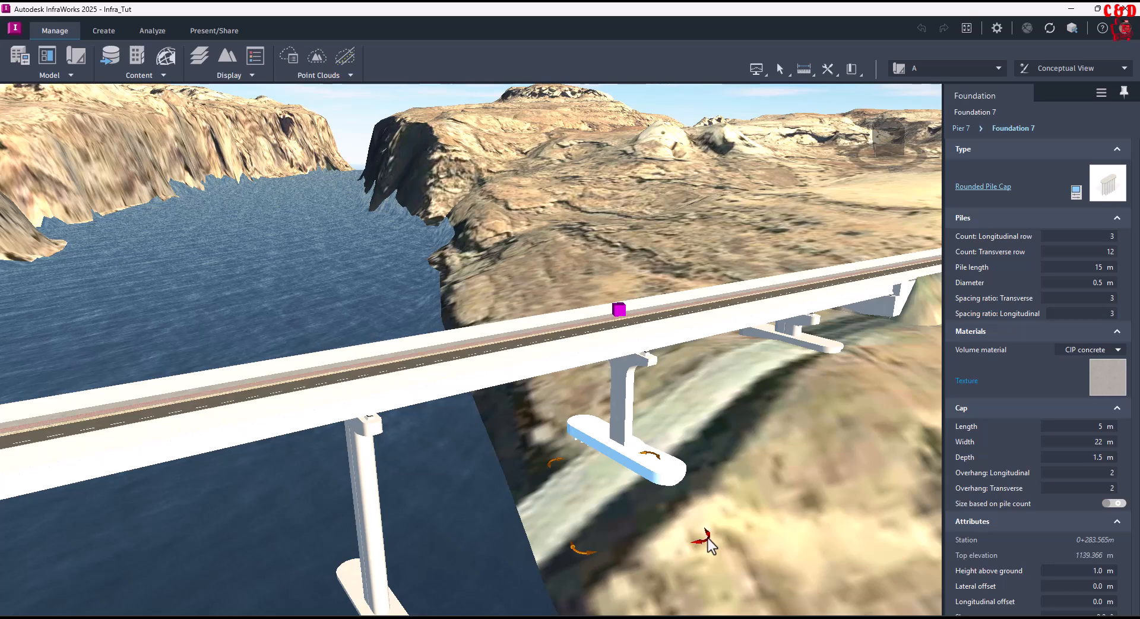
drag(707, 538, 665, 547)
drag(629, 304, 583, 315)
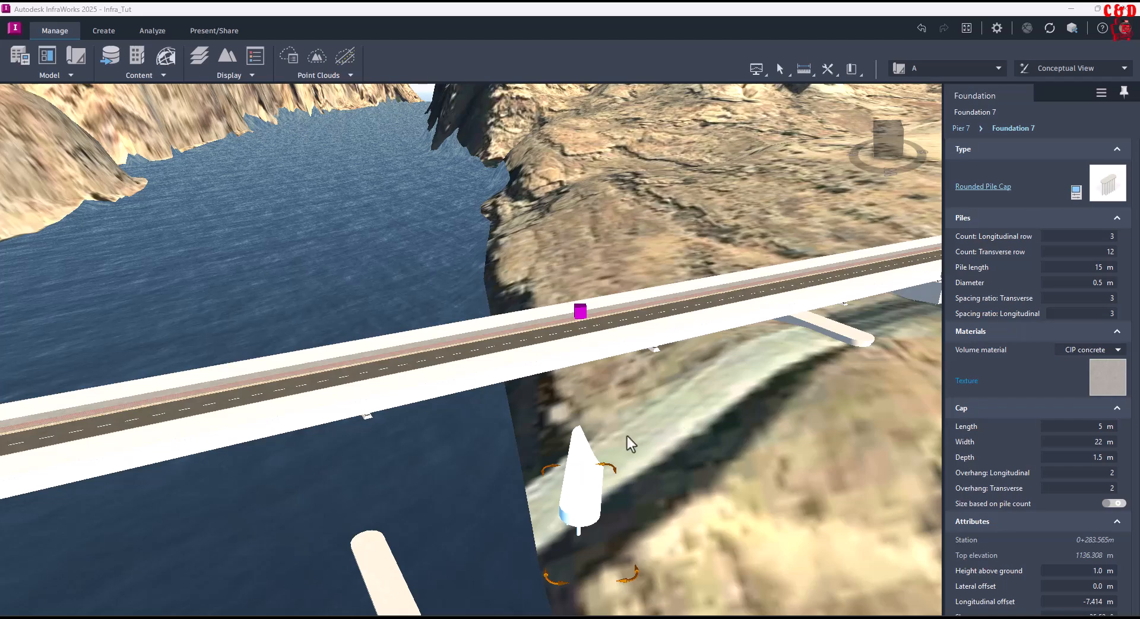
drag(668, 502, 729, 532)
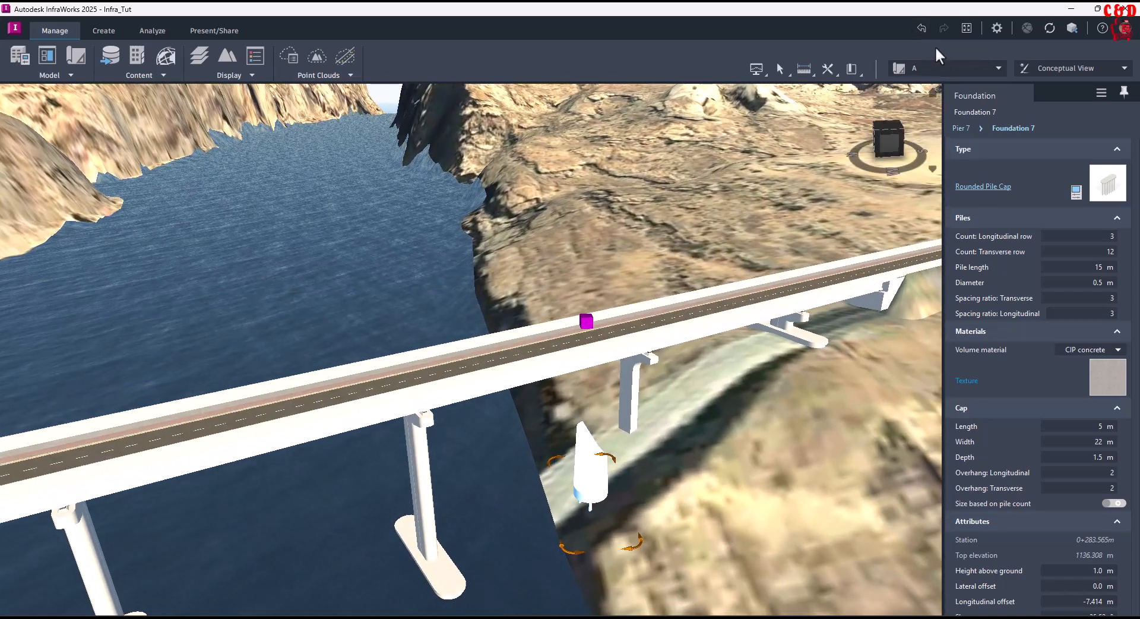
click(922, 33)
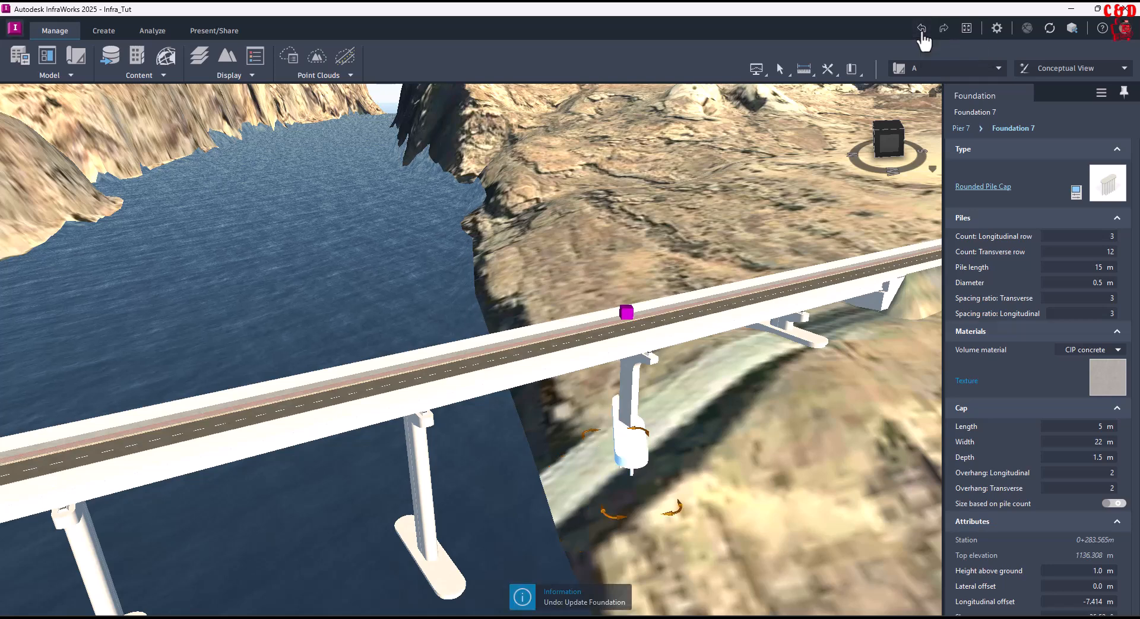
drag(677, 518, 701, 510)
- Apply Pier 7's Rounded Pile Cap foundation to all pier foundations and check them along the bridge
right_click(689, 512)
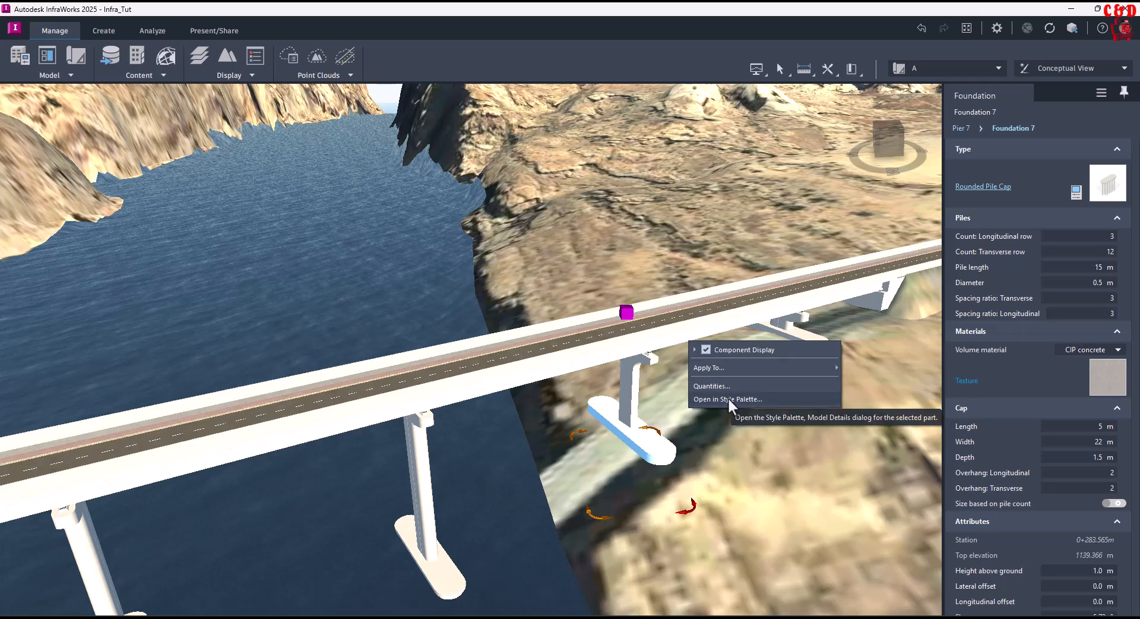
mouse_move(740, 369)
click(877, 368)
click(667, 458)
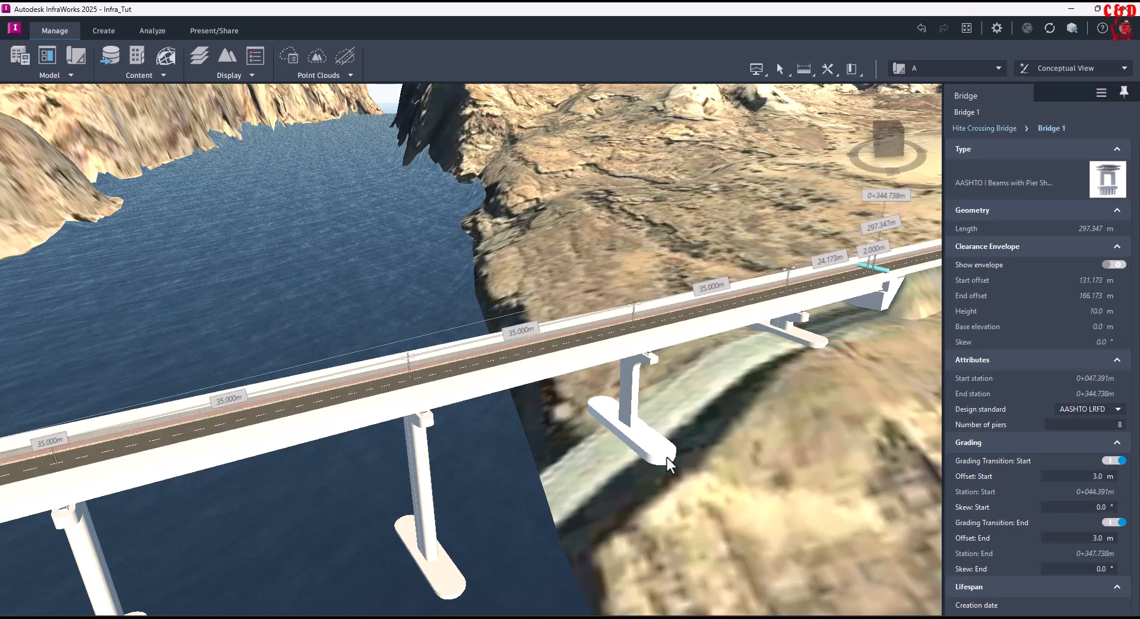
click(664, 455)
right_click(660, 453)
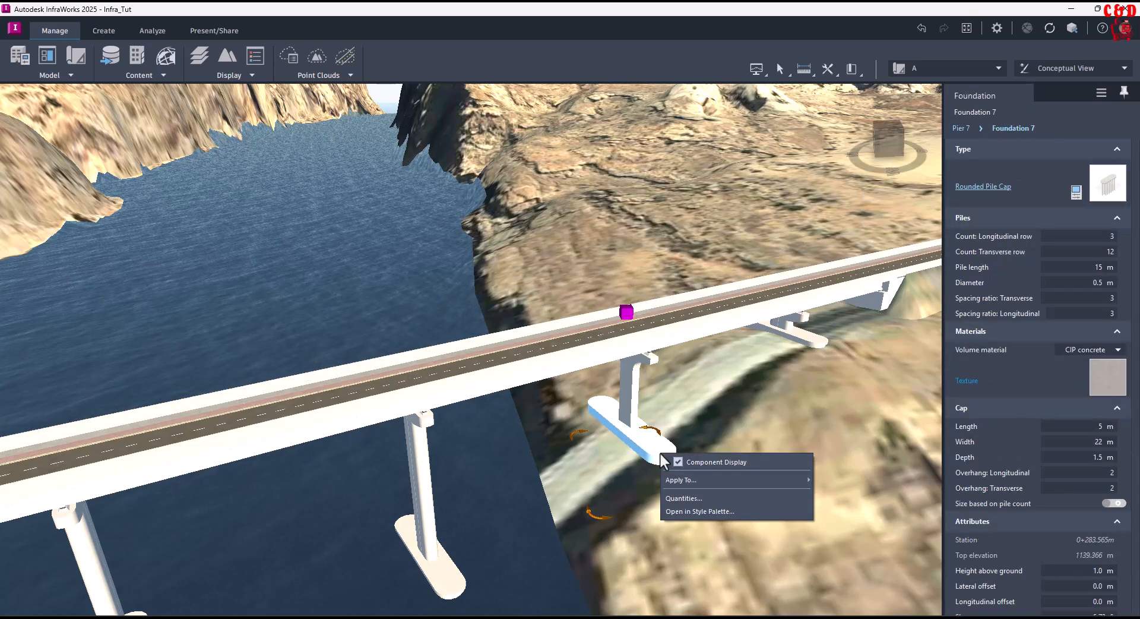
mouse_move(787, 480)
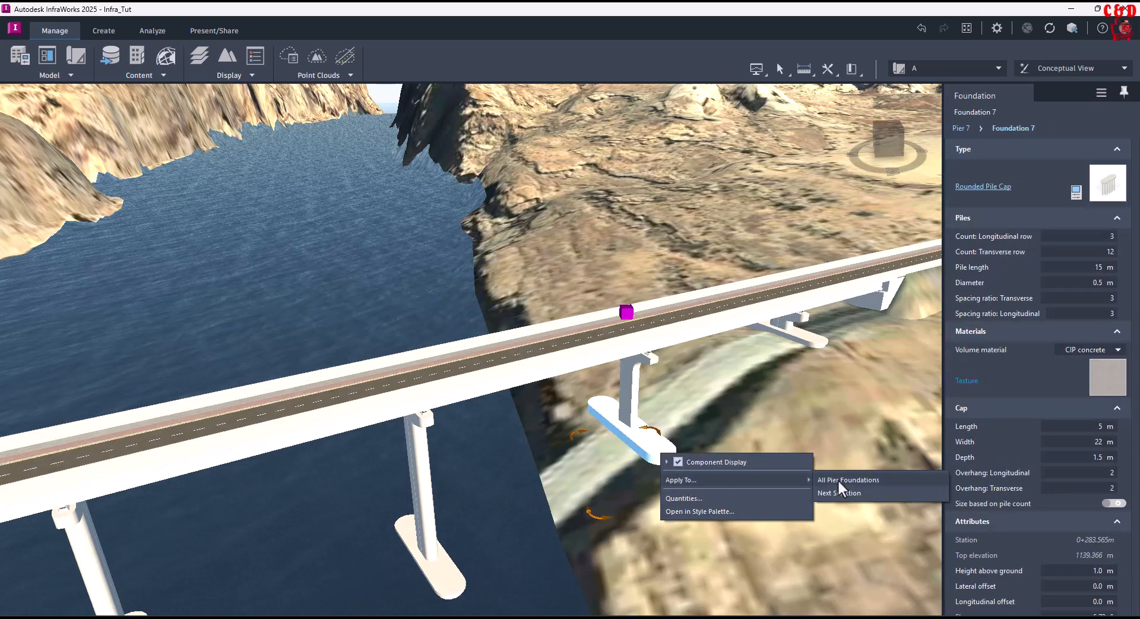
drag(604, 593, 602, 527)
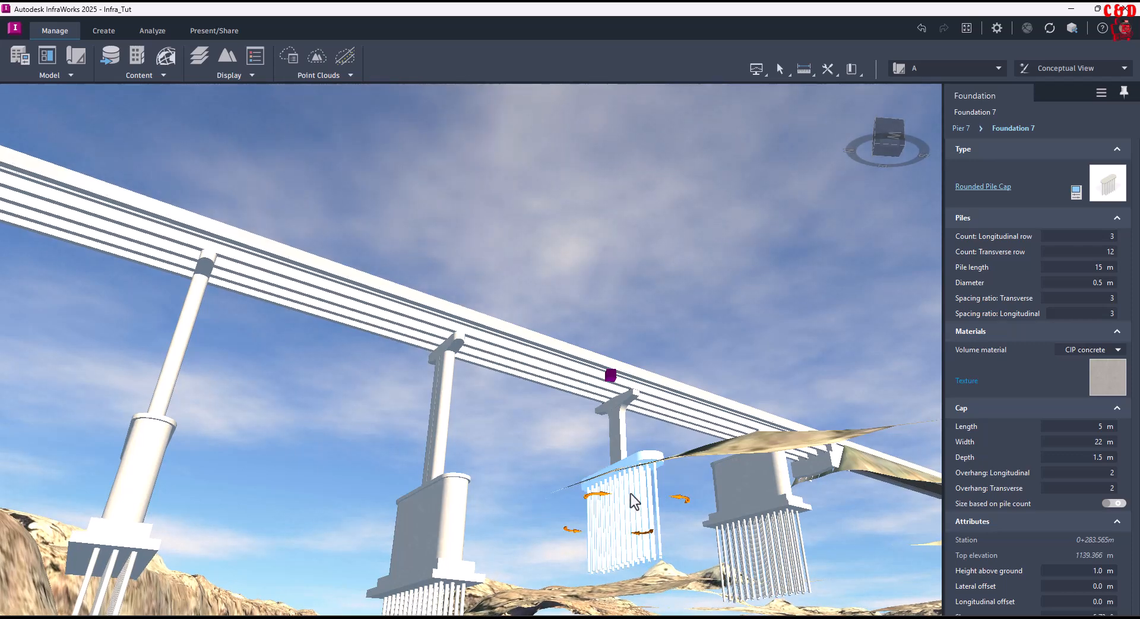
right_click(649, 463)
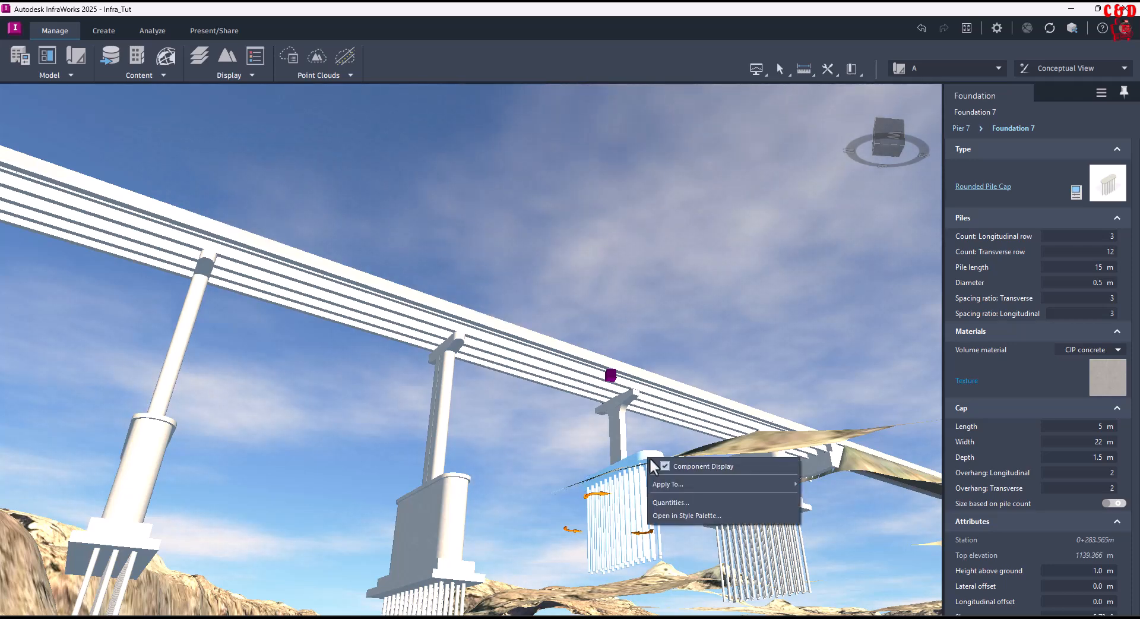
mouse_move(710, 485)
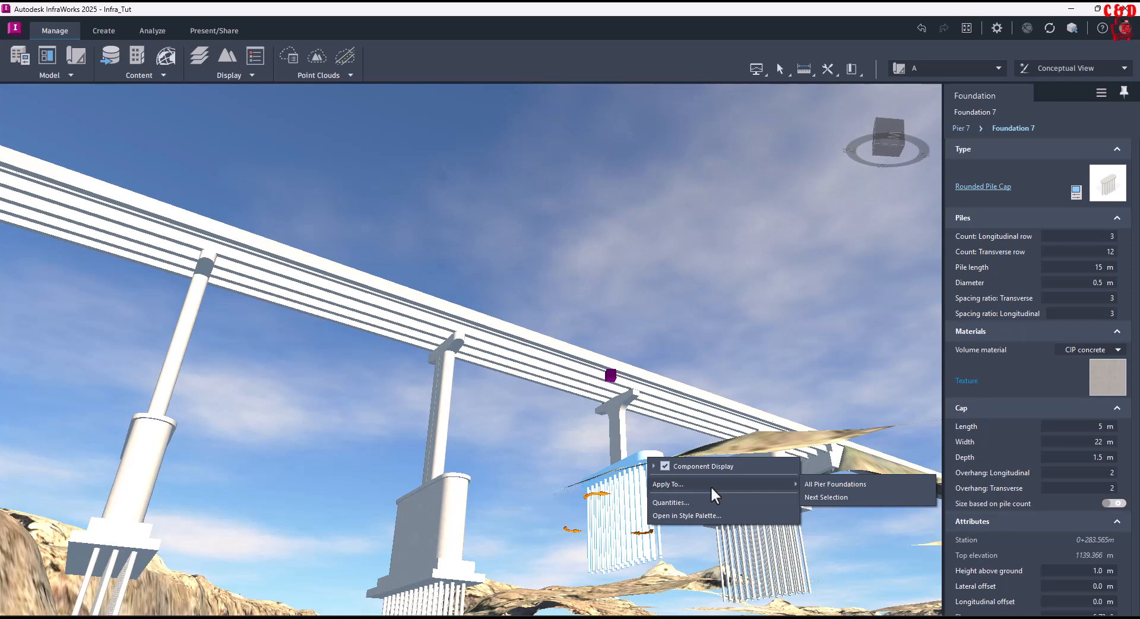
click(814, 483)
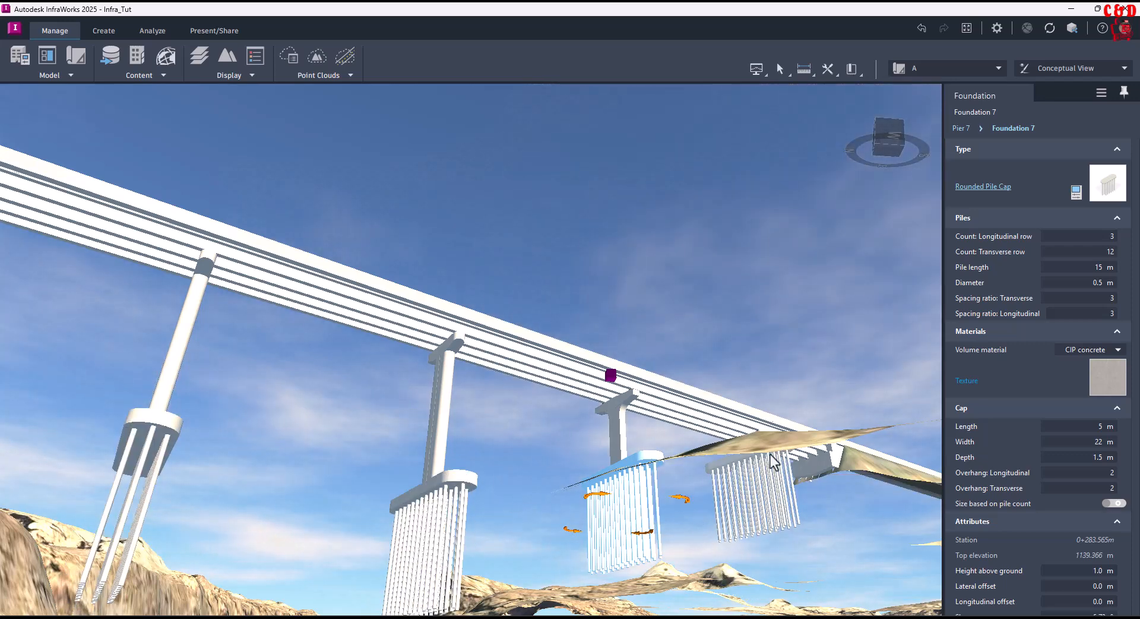
drag(660, 351, 593, 497)
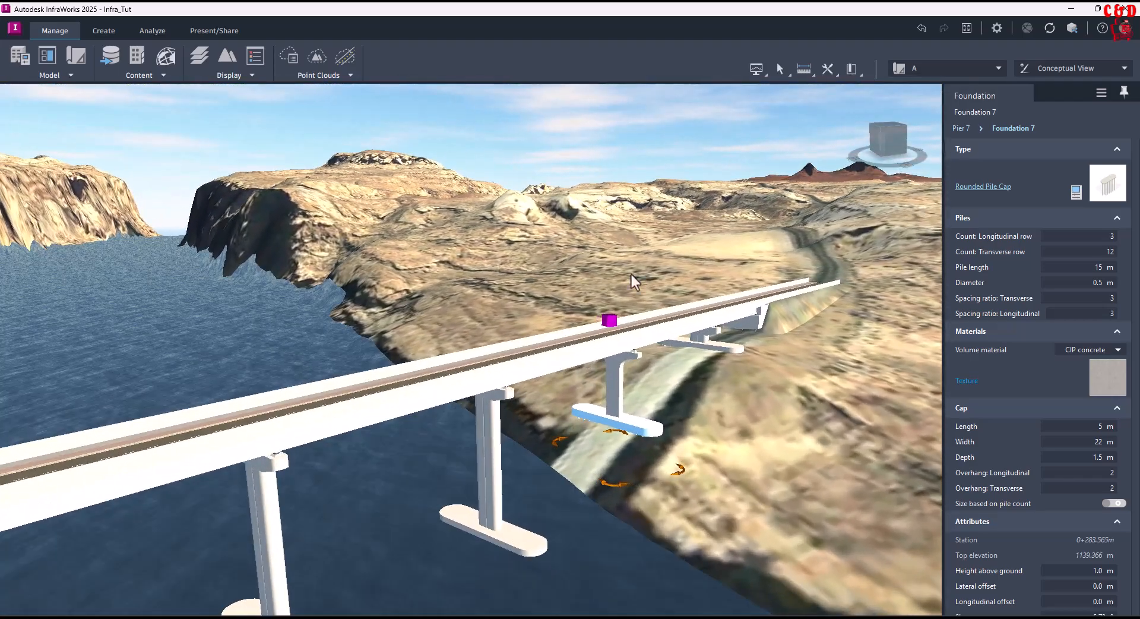
drag(631, 274, 526, 469)
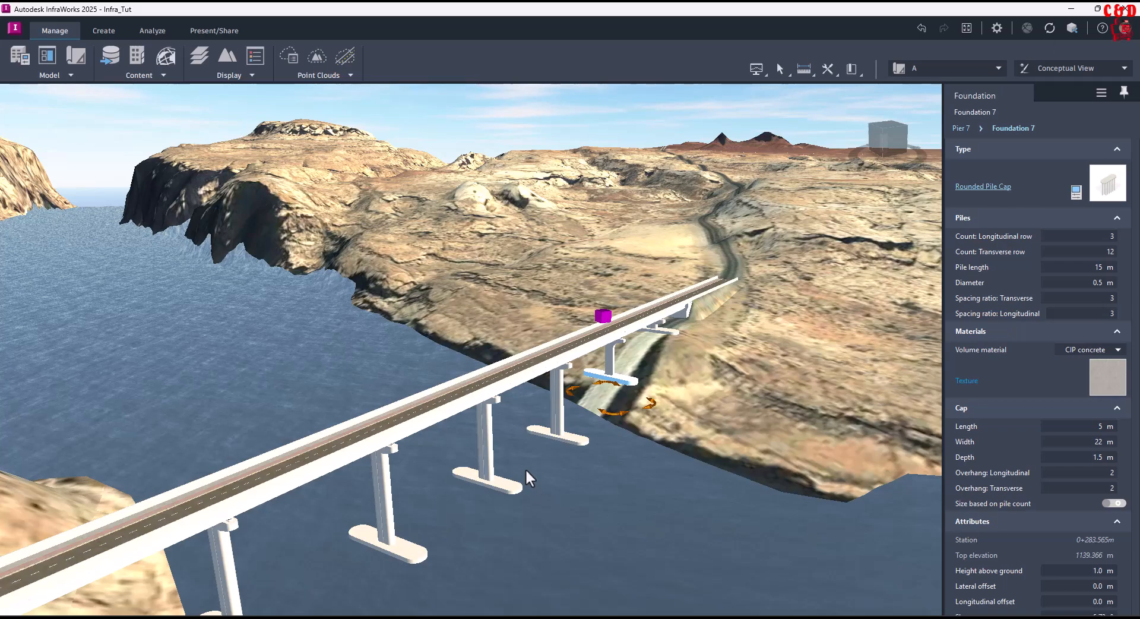
drag(443, 515, 476, 524)
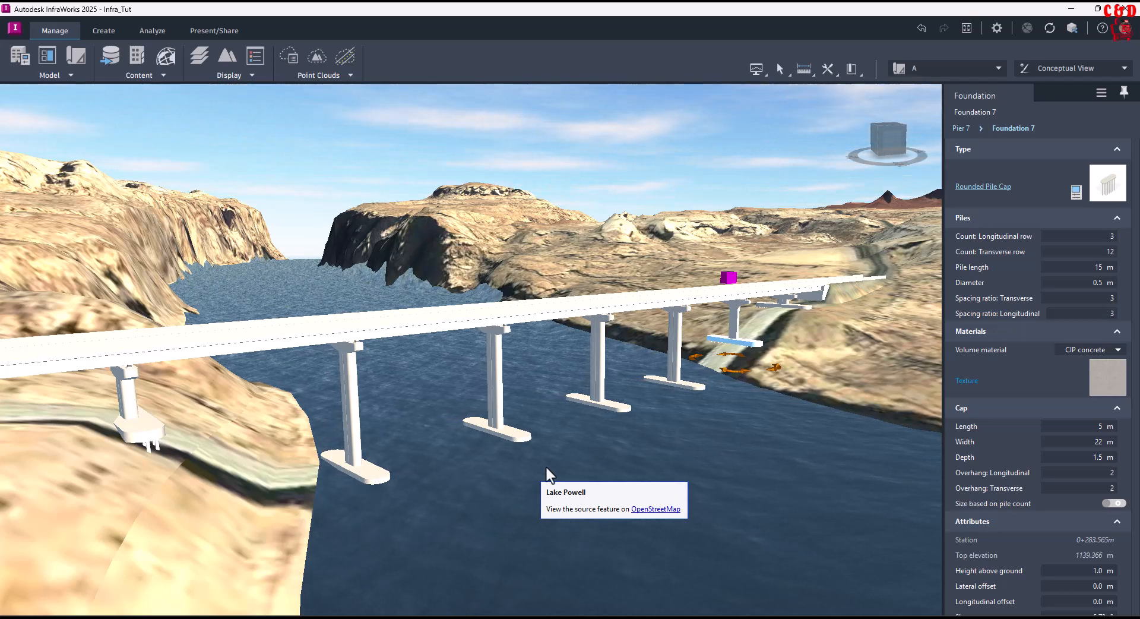
- Set the longitudinal row pile count of Pier 7's foundation to 23, and correct it to 2
drag(661, 455, 512, 430)
scroll(606, 315, up, 6)
drag(573, 268, 639, 294)
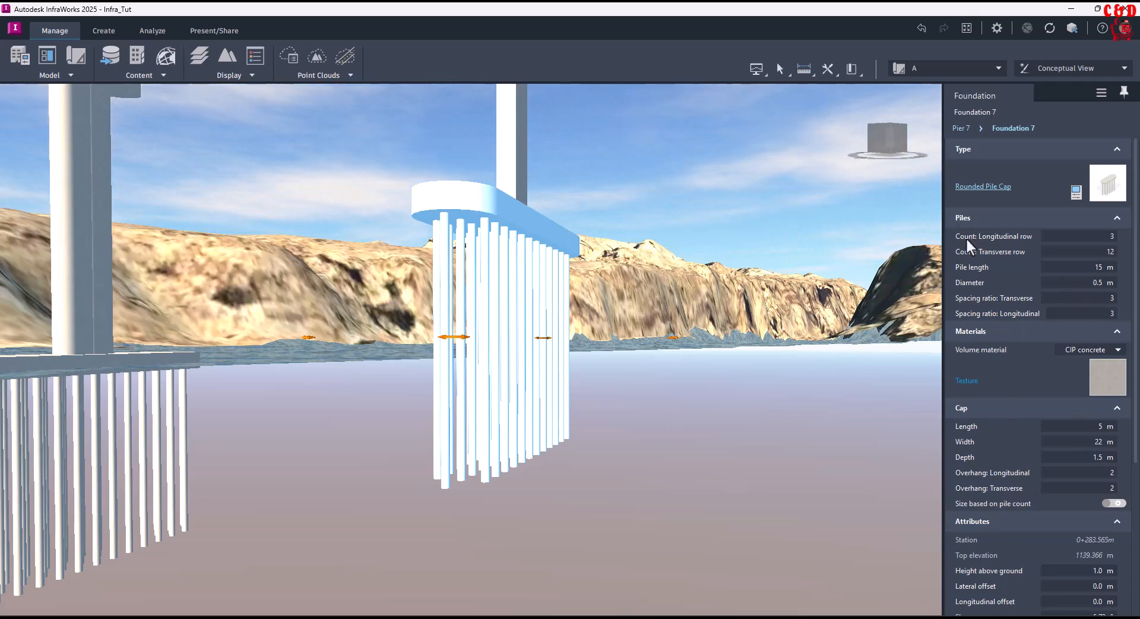
drag(758, 303, 681, 339)
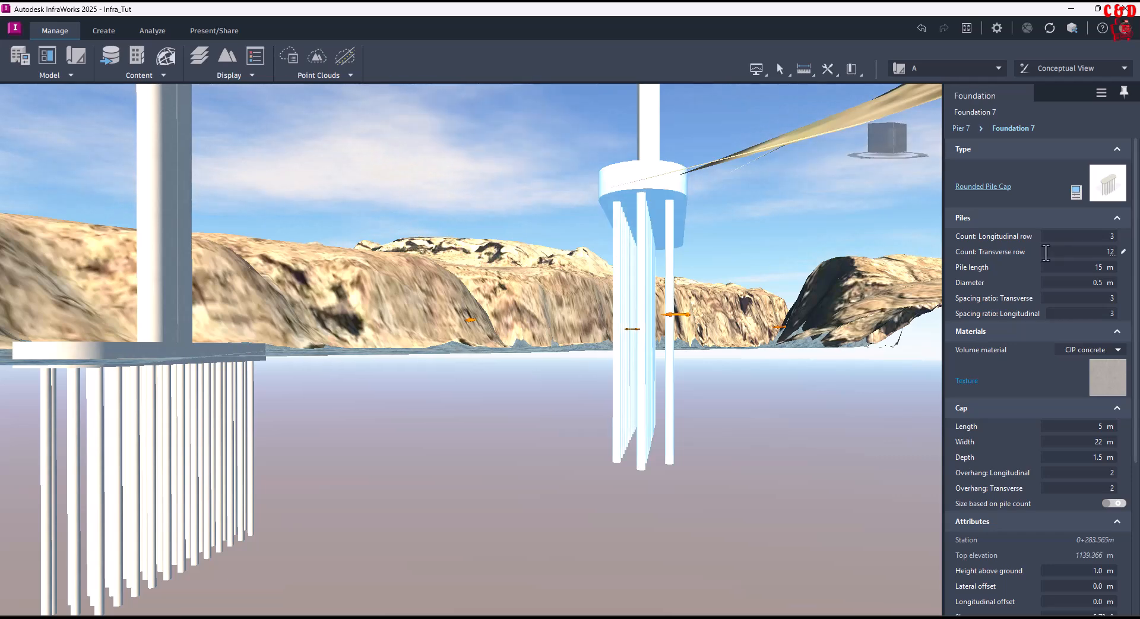
drag(1115, 238, 1103, 239)
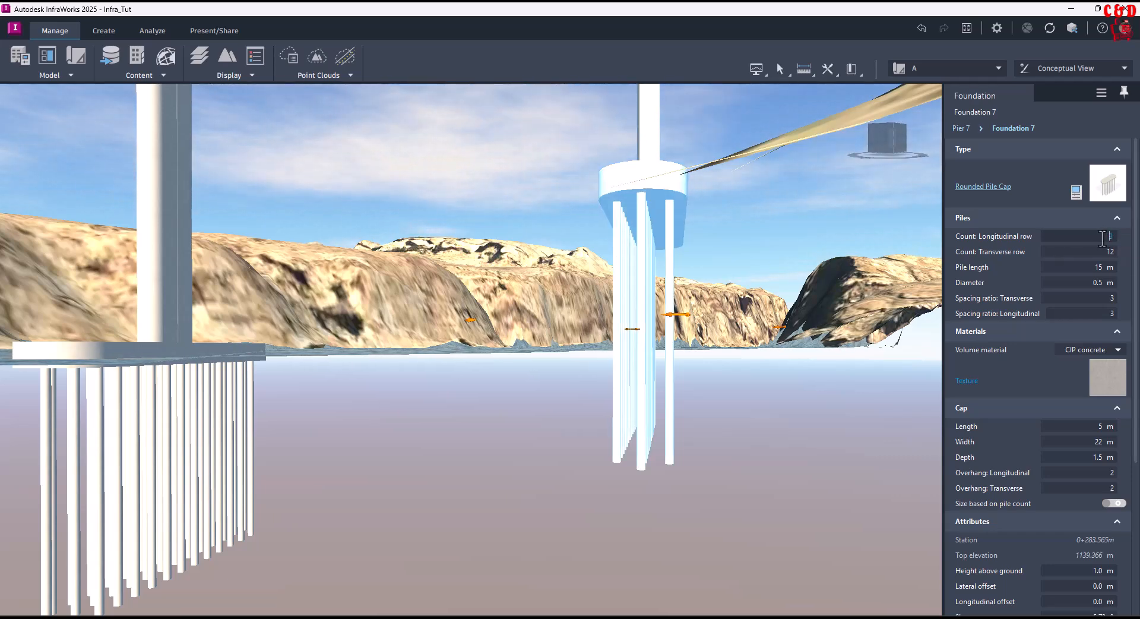
text(23)
key(Return)
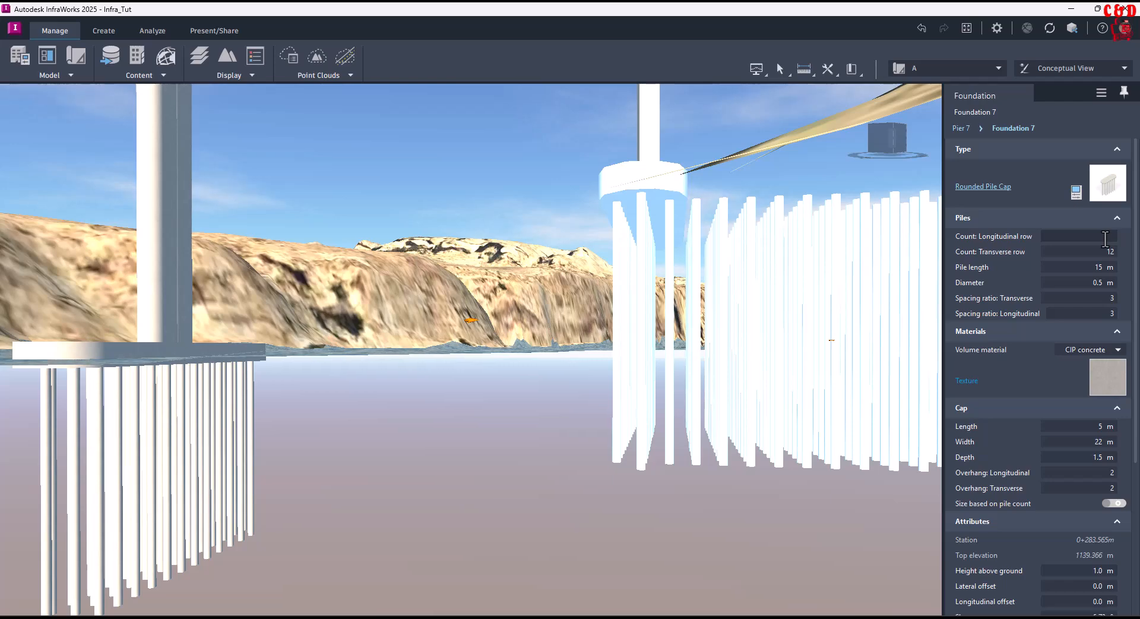
text(2)
key(Return)
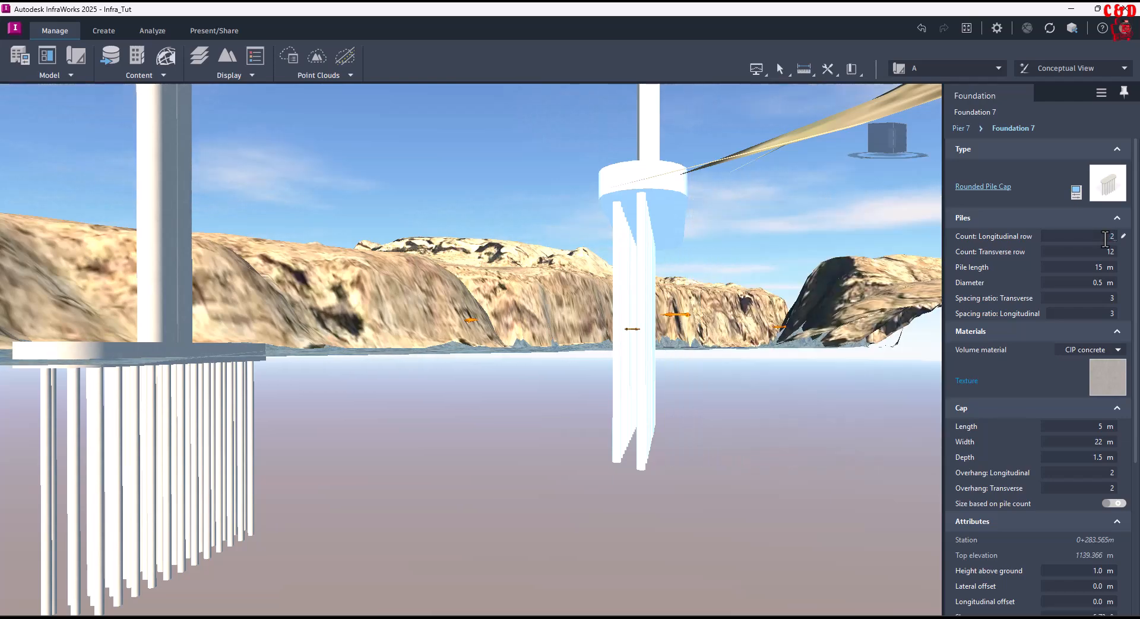
- Set both the transverse and longitudinal pile spacing ratios of Pier 7's foundation to 2
mouse_move(796, 304)
mouse_down()
mouse_move(792, 335)
mouse_move(788, 306)
mouse_up()
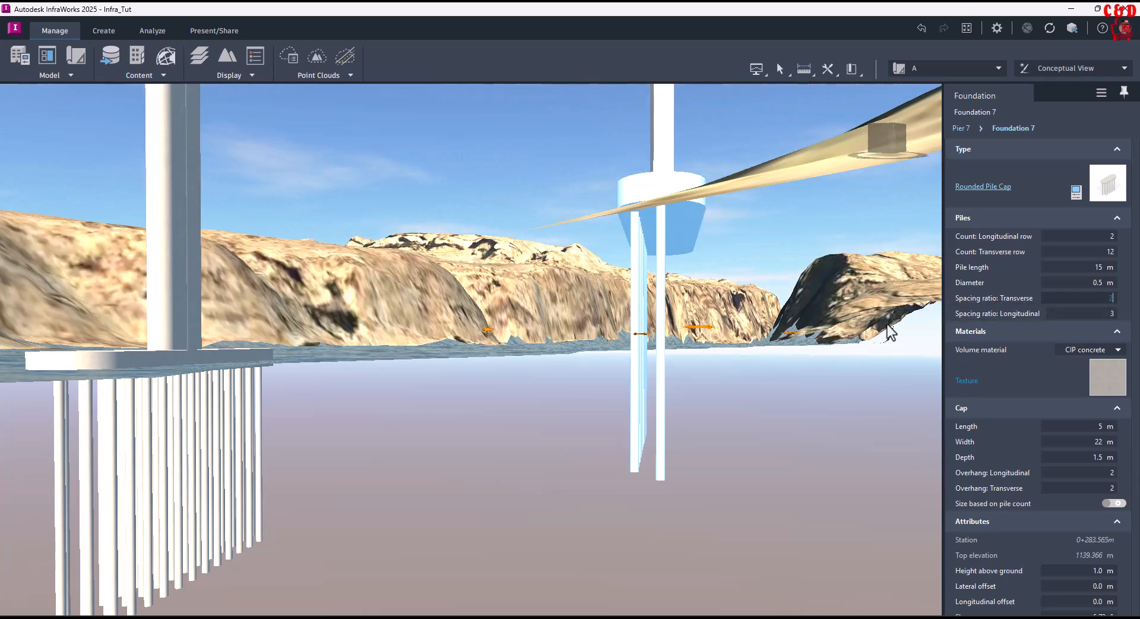
key(Return)
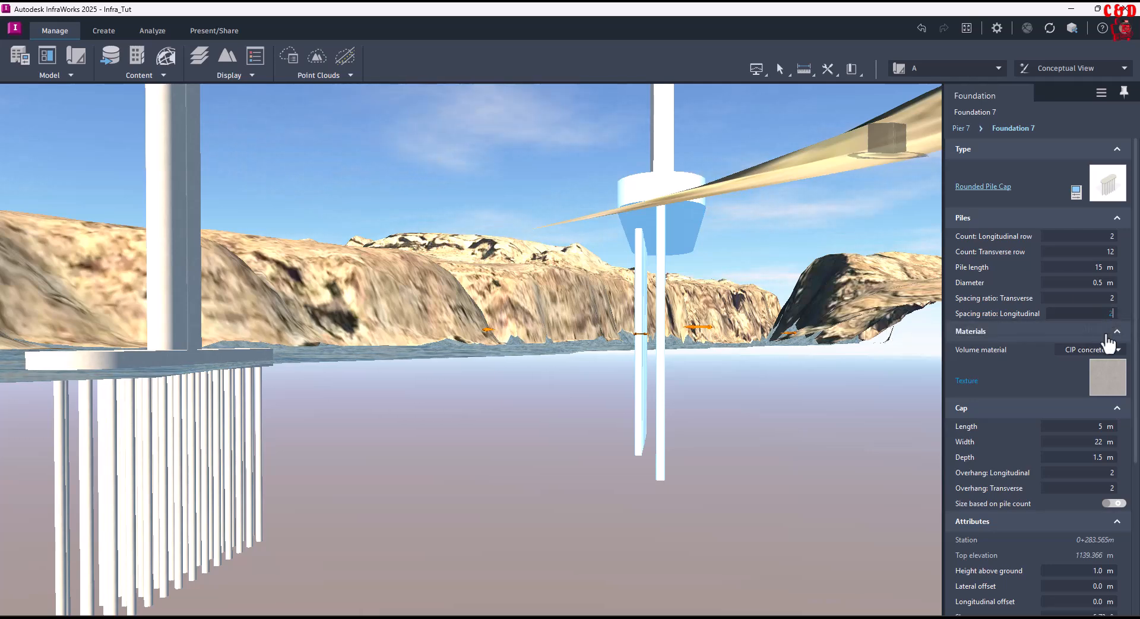
text(2)
key(Return)
drag(797, 269, 764, 304)
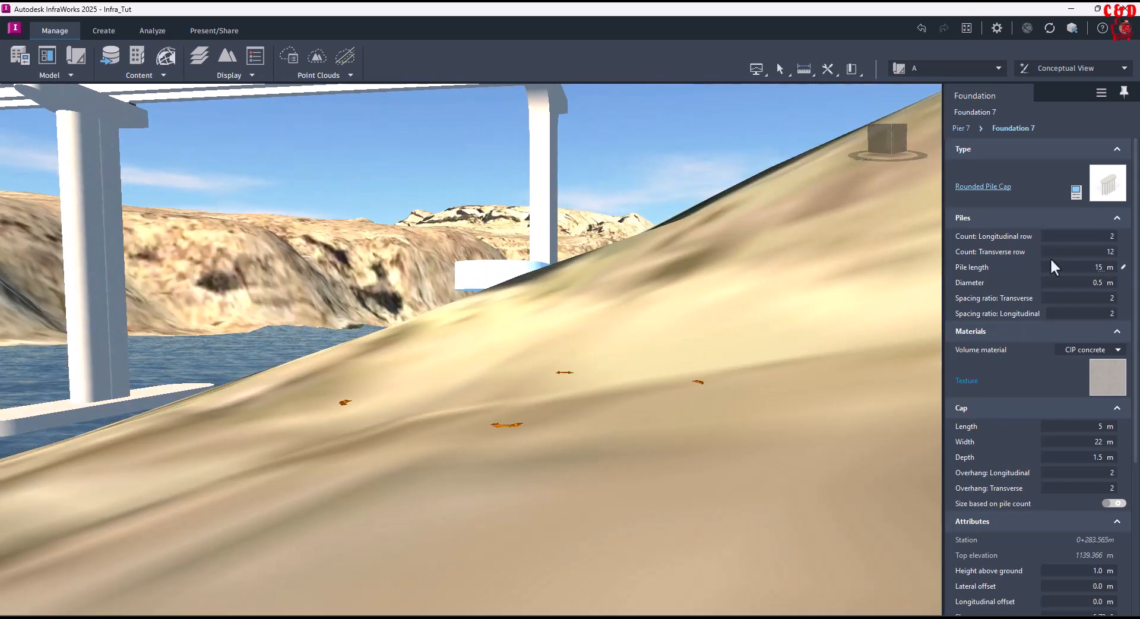
- Undo all the pile count and spacing ratio changes made to Pier 7's foundation
click(921, 29)
mouse_move(667, 453)
mouse_down()
mouse_move(674, 412)
mouse_move(674, 439)
mouse_up()
click(921, 29)
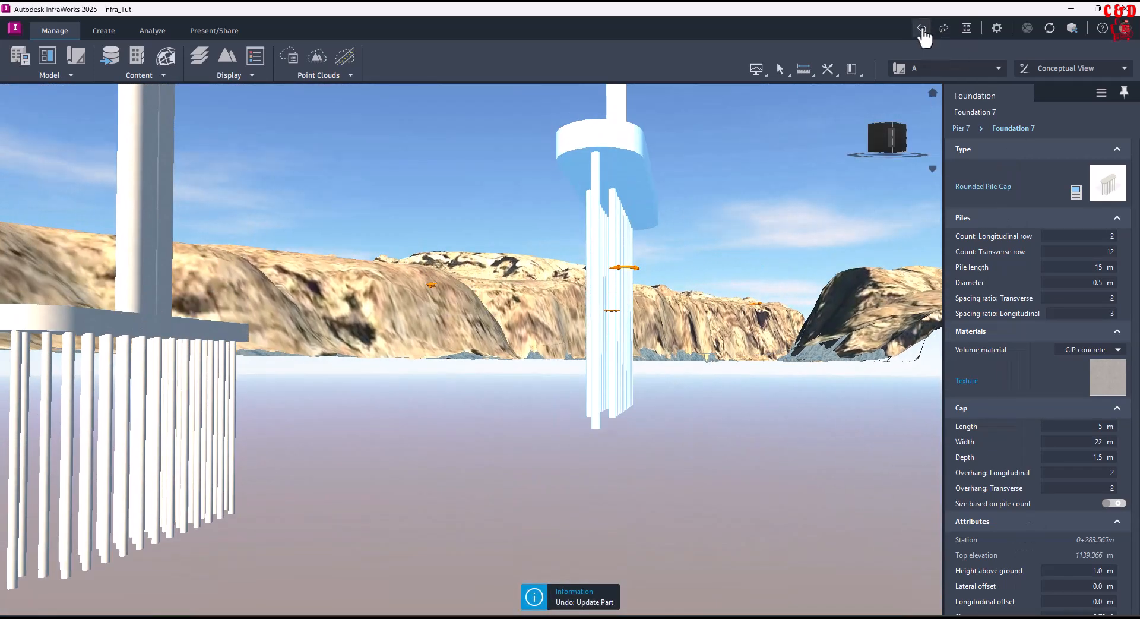
click(921, 29)
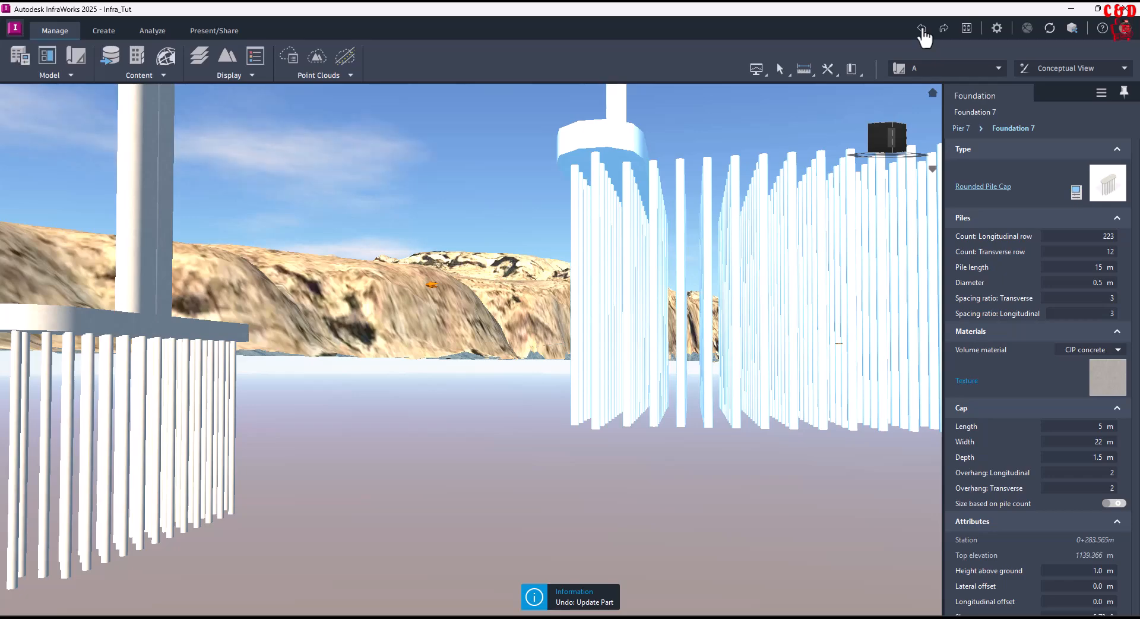
click(921, 28)
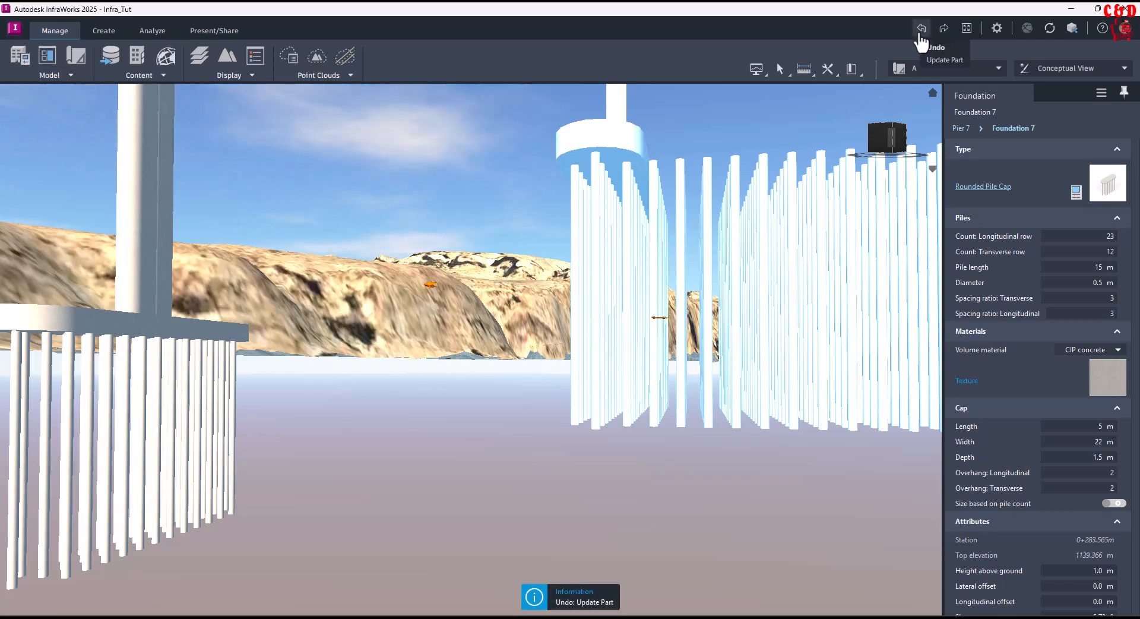
click(921, 28)
drag(815, 253, 829, 228)
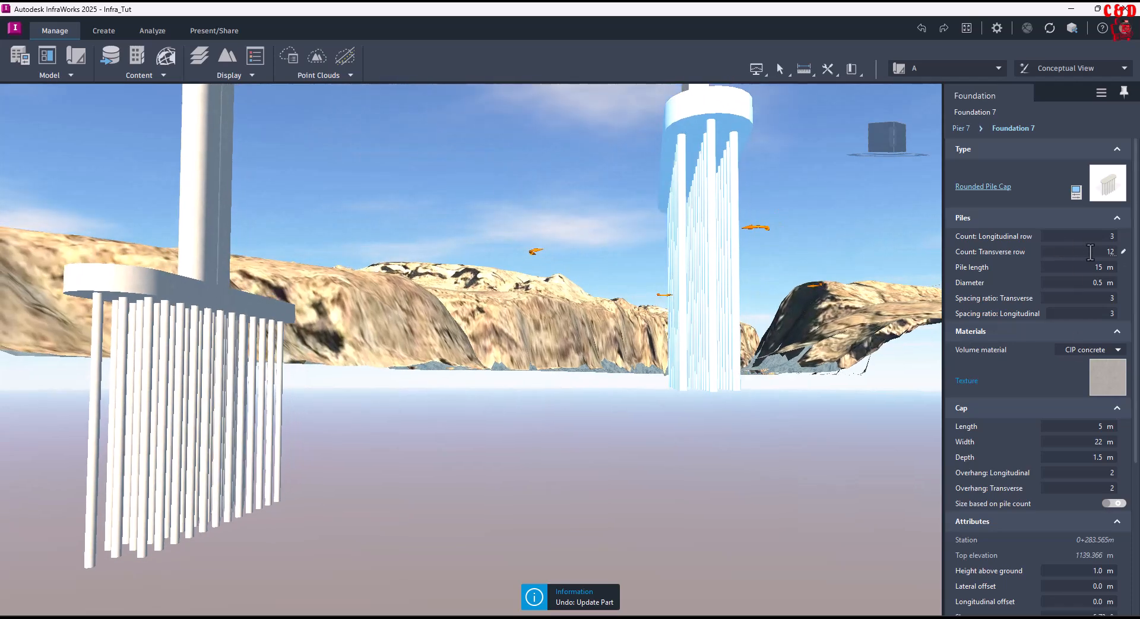
- Review the foundation's cap, attribute and advanced properties, and examine the whole bridge from low and high angles
scroll(1024, 422, down, 2)
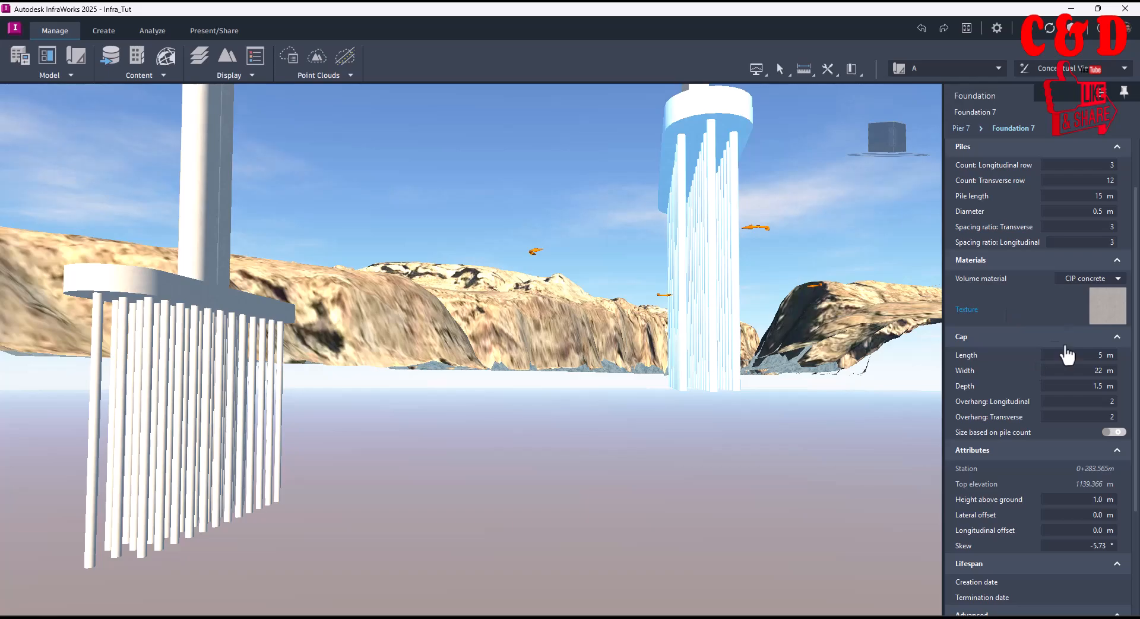
scroll(1033, 391, down, 3)
drag(799, 235, 710, 290)
scroll(524, 302, down, 5)
drag(524, 303, 791, 384)
scroll(685, 442, down, 2)
drag(685, 444, 711, 423)
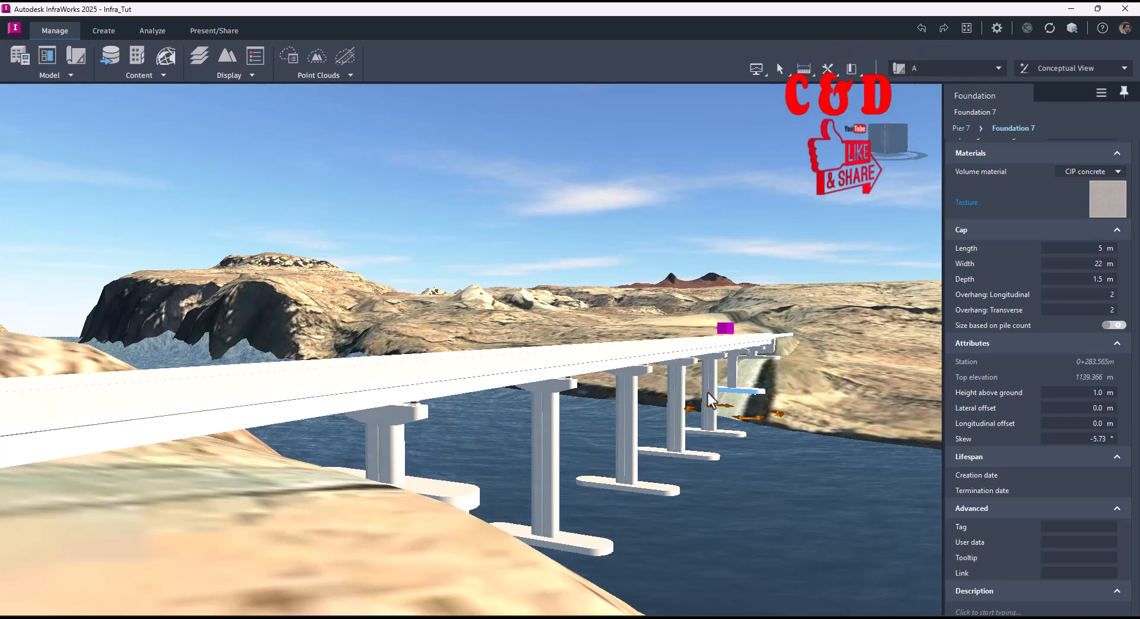
drag(824, 384, 819, 427)
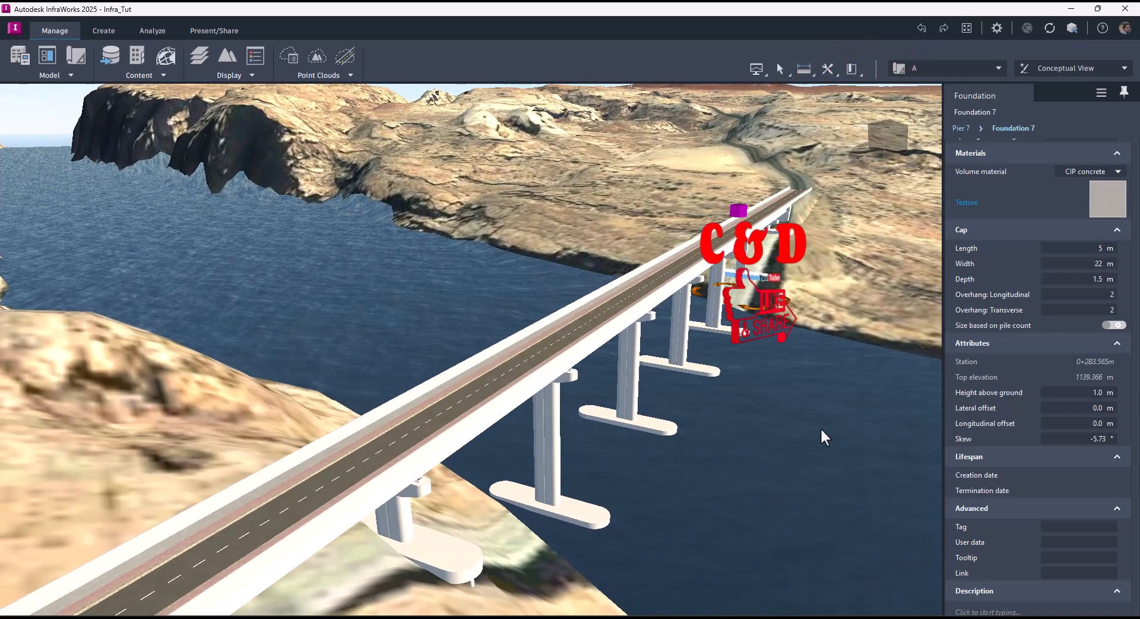